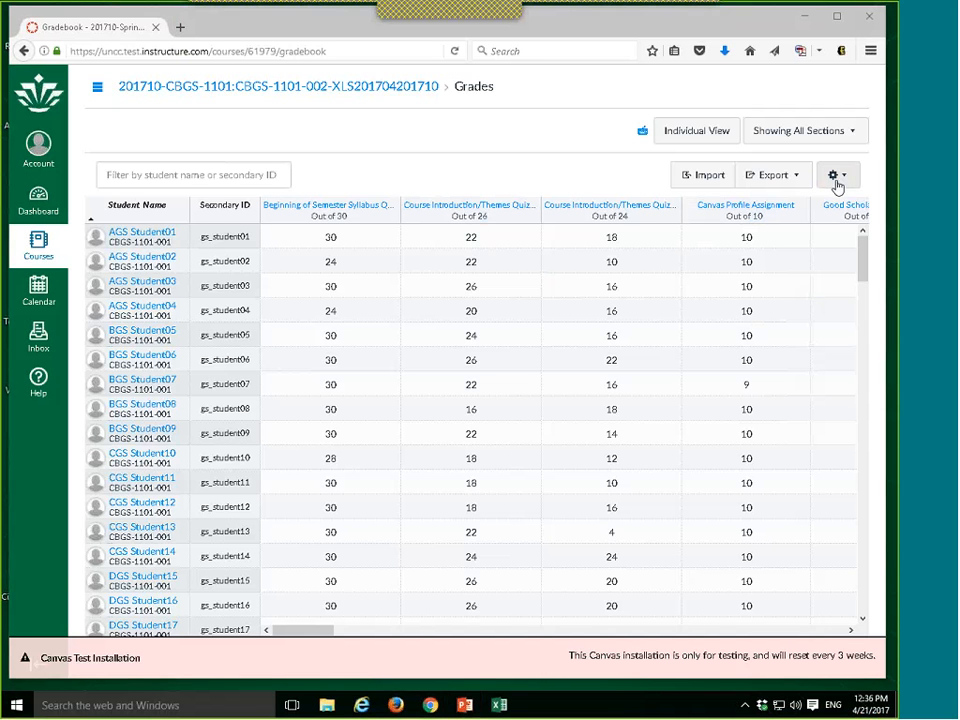
Turn on Treat Ungraded as 0 for the gradebook and view its effect on the Assignments and Total columns.
left_click(838, 183)
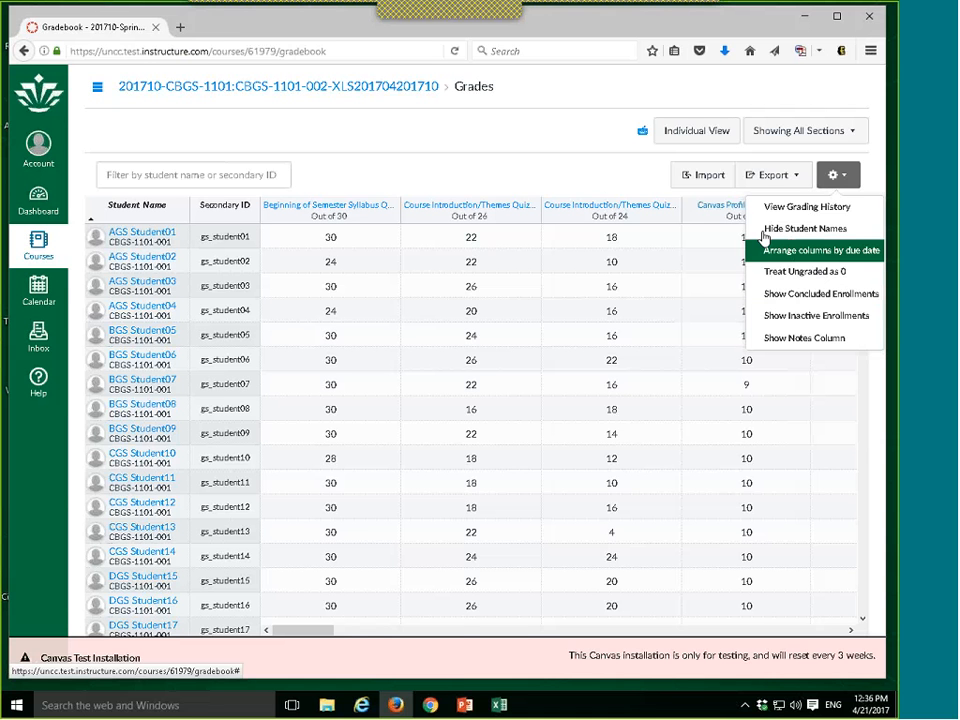
left_click(606, 182)
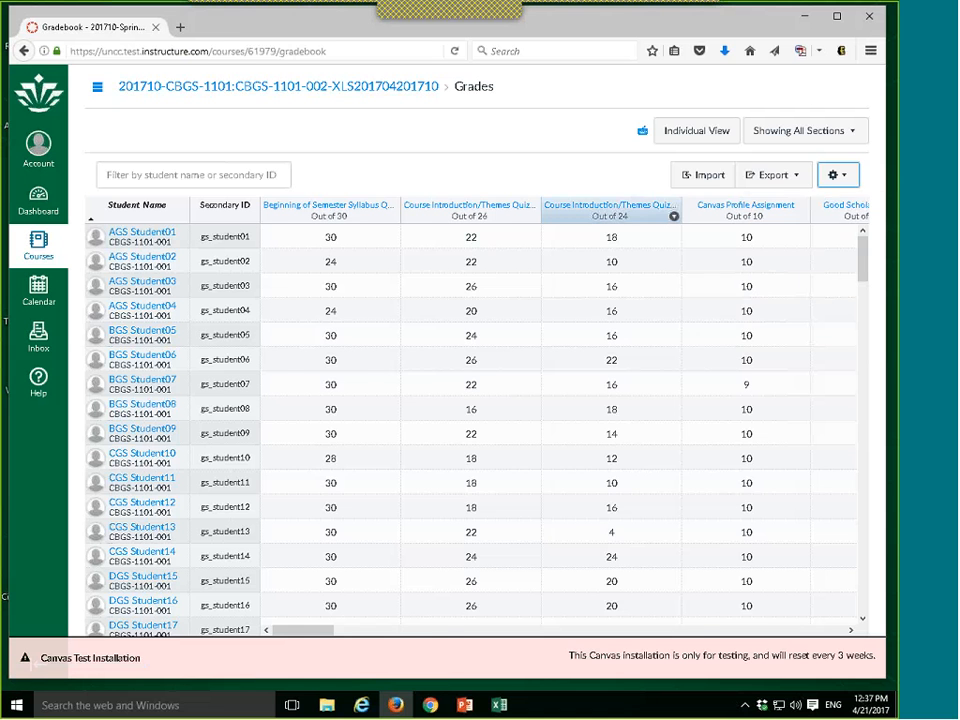
left_click_drag(300, 630, 845, 658)
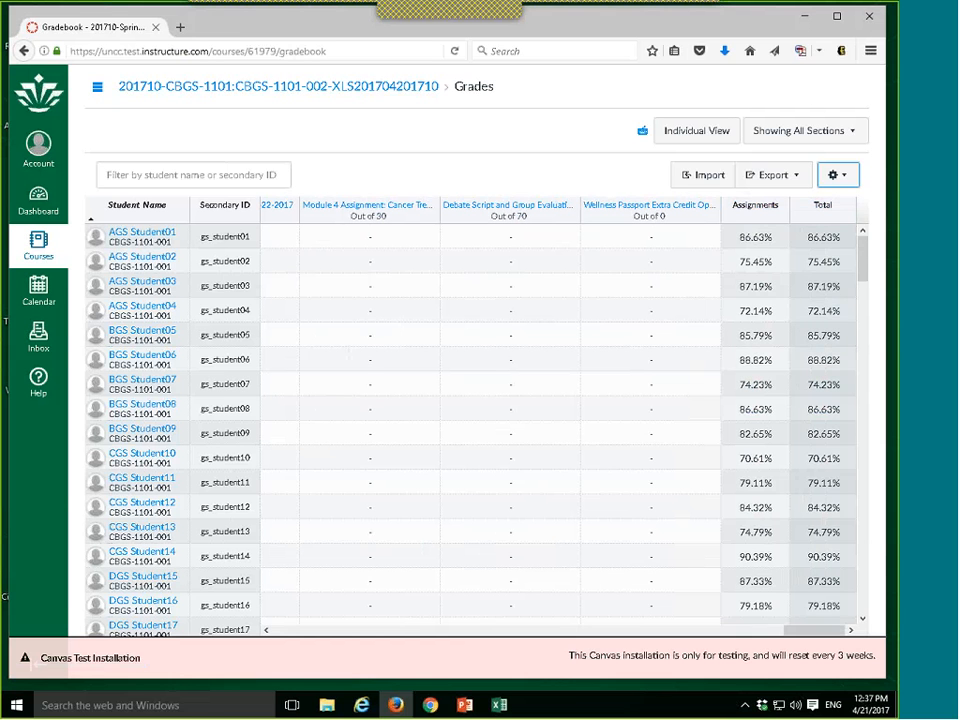
left_click(849, 176)
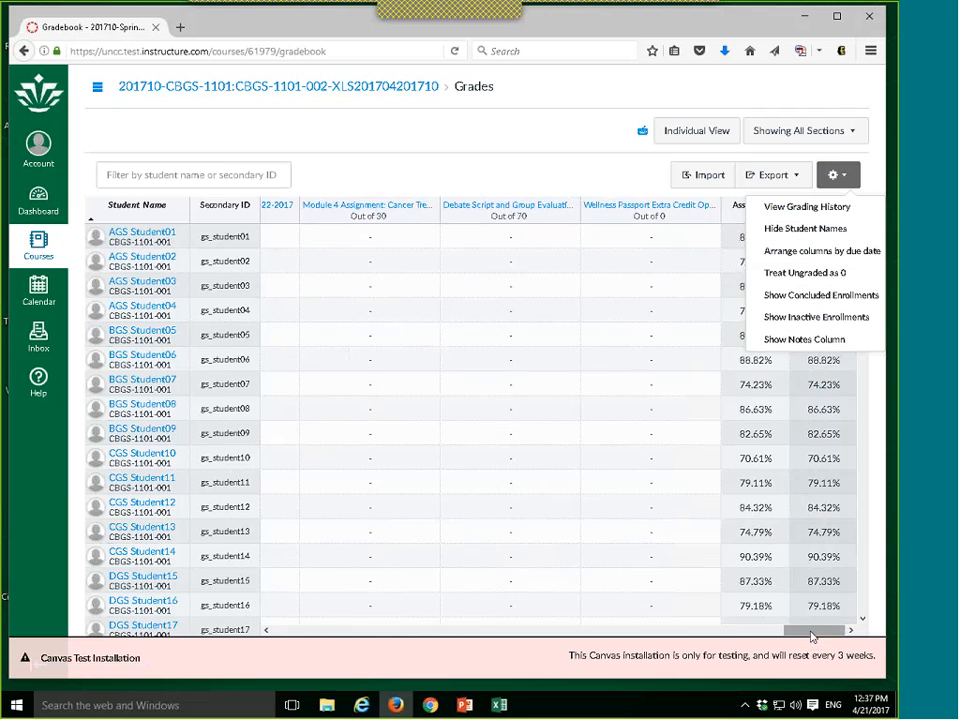
mouse_move(812, 636)
left_mouse_down()
mouse_move(726, 640)
mouse_move(818, 642)
left_mouse_up()
left_click(802, 274)
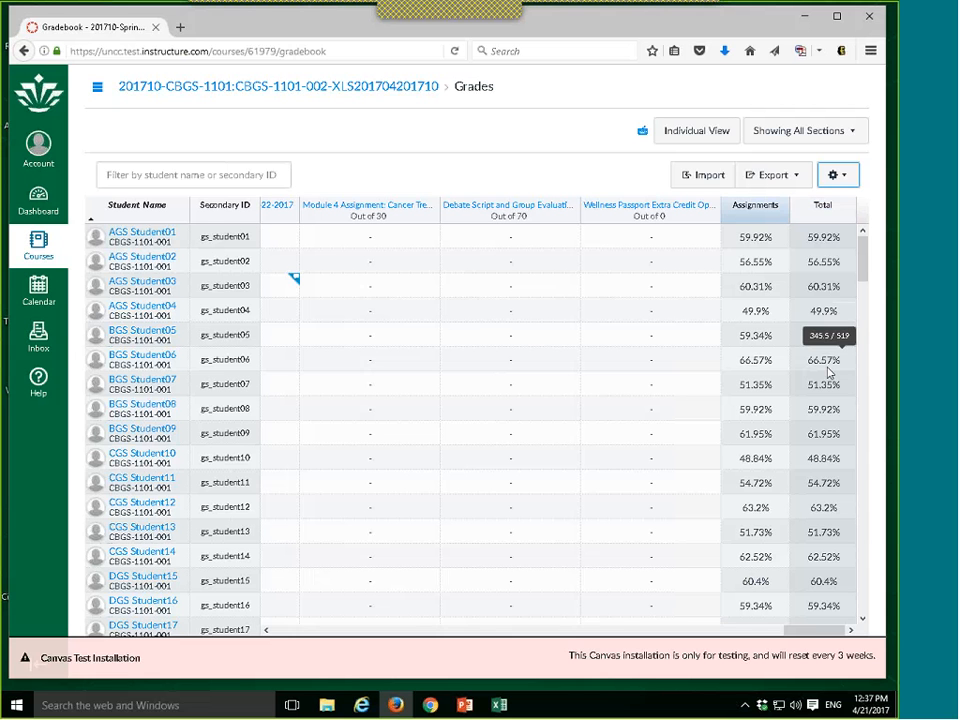
mouse_move(816, 631)
left_mouse_down()
mouse_move(741, 635)
mouse_move(829, 641)
left_mouse_up()
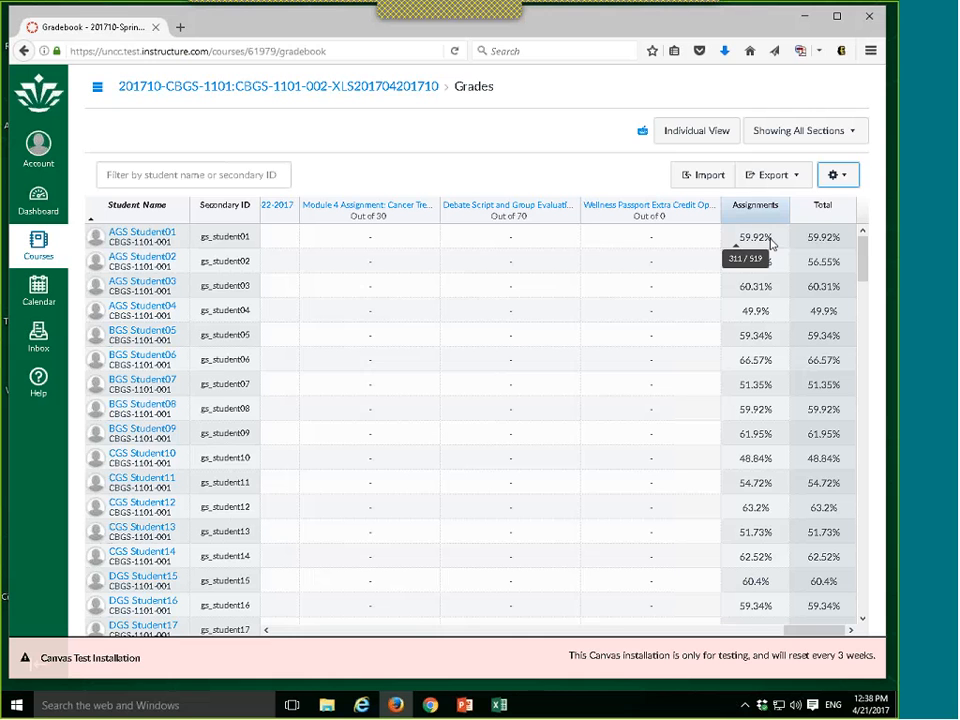
Turn off Treat Ungraded as 0 for the gradebook.
left_click(836, 177)
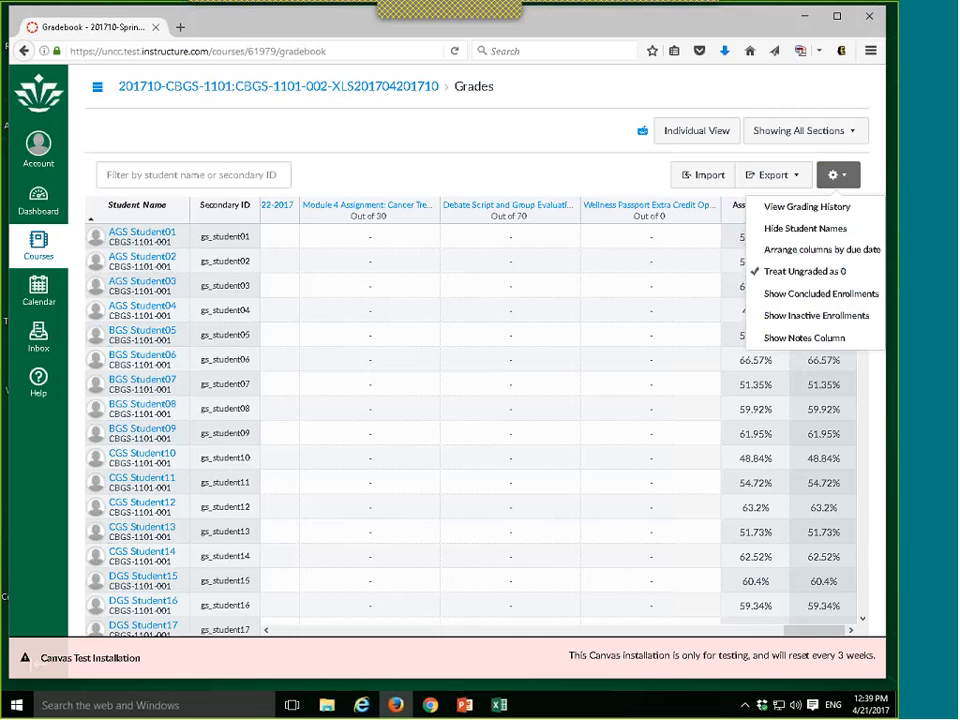
left_click(810, 274)
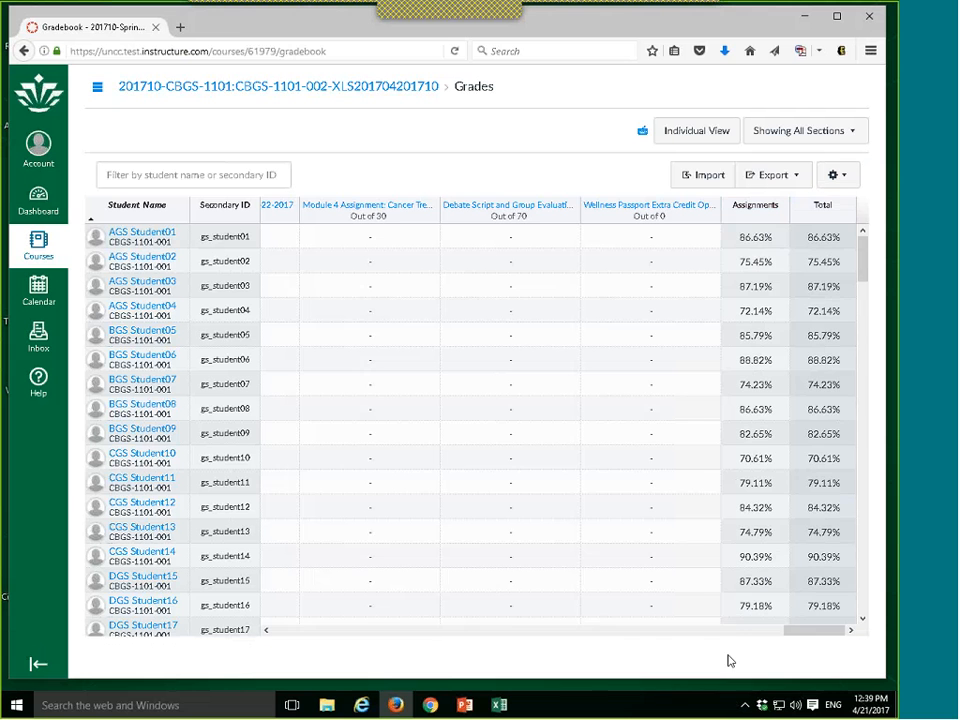
Set a default grade of 0 for Module 2 Assignment: Mental Health Disorder without overwriting already-entered grades.
left_click_drag(790, 631, 700, 646)
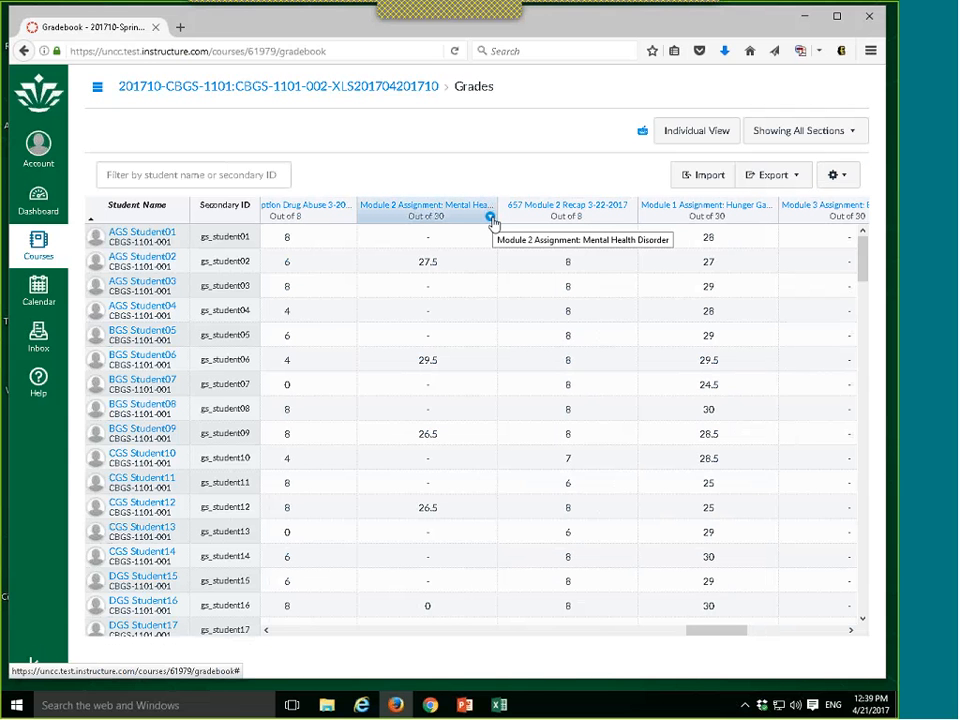
left_click(490, 217)
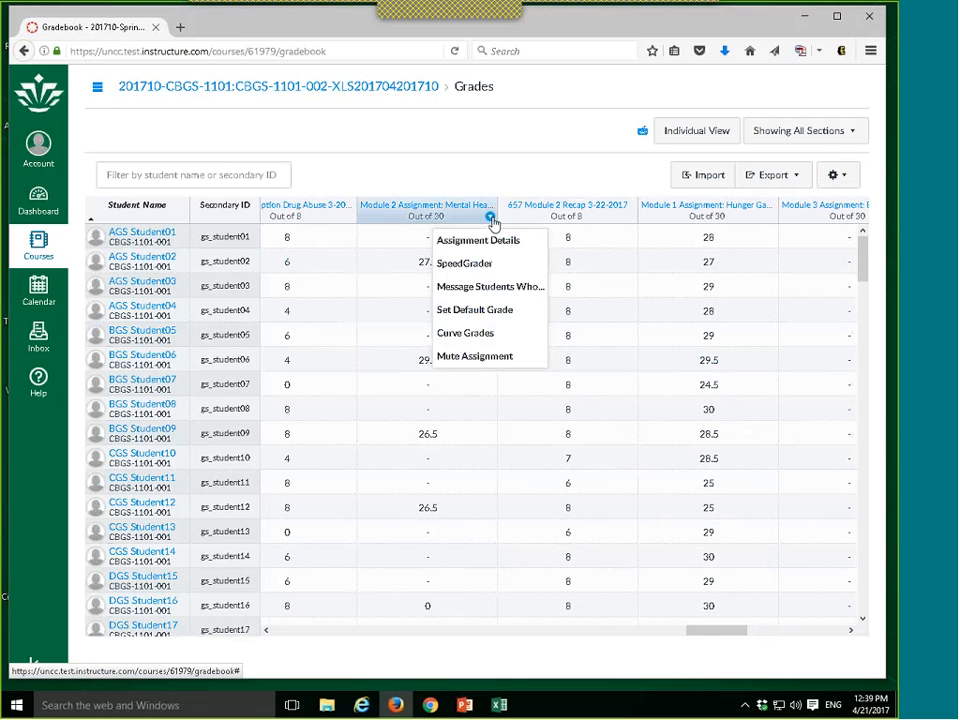
left_click(476, 312)
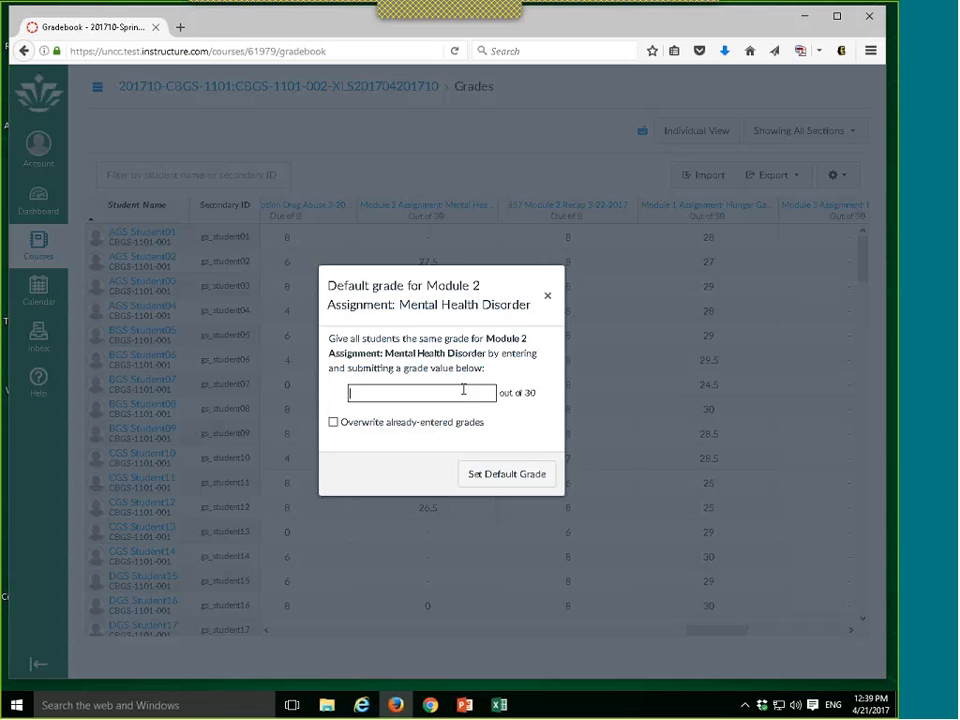
type("0")
left_click(366, 423)
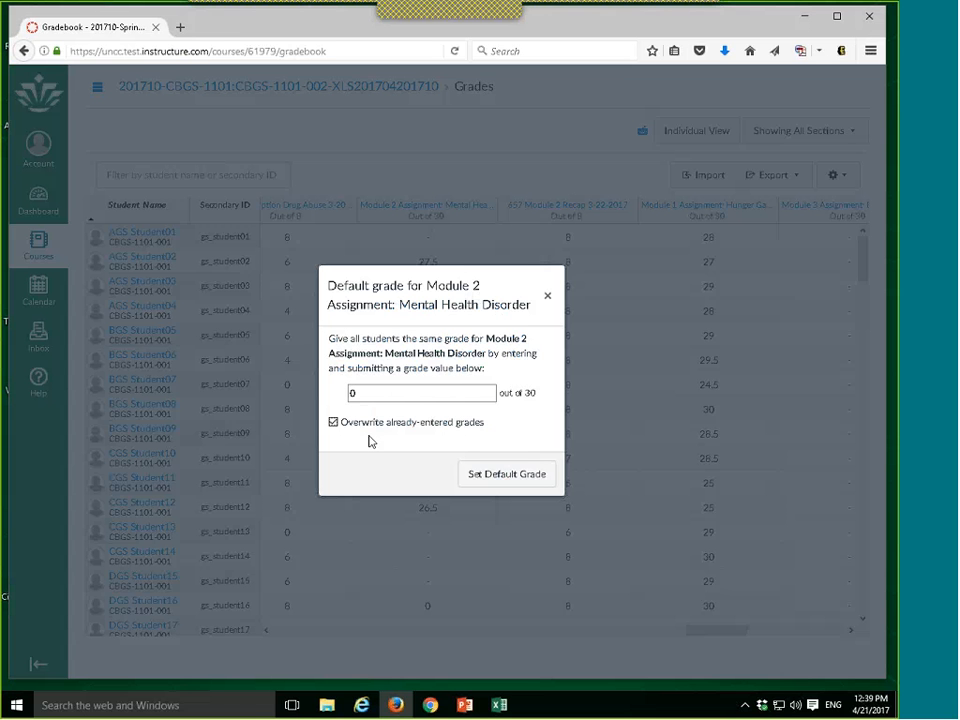
left_click(333, 424)
left_click_drag(463, 285, 695, 229)
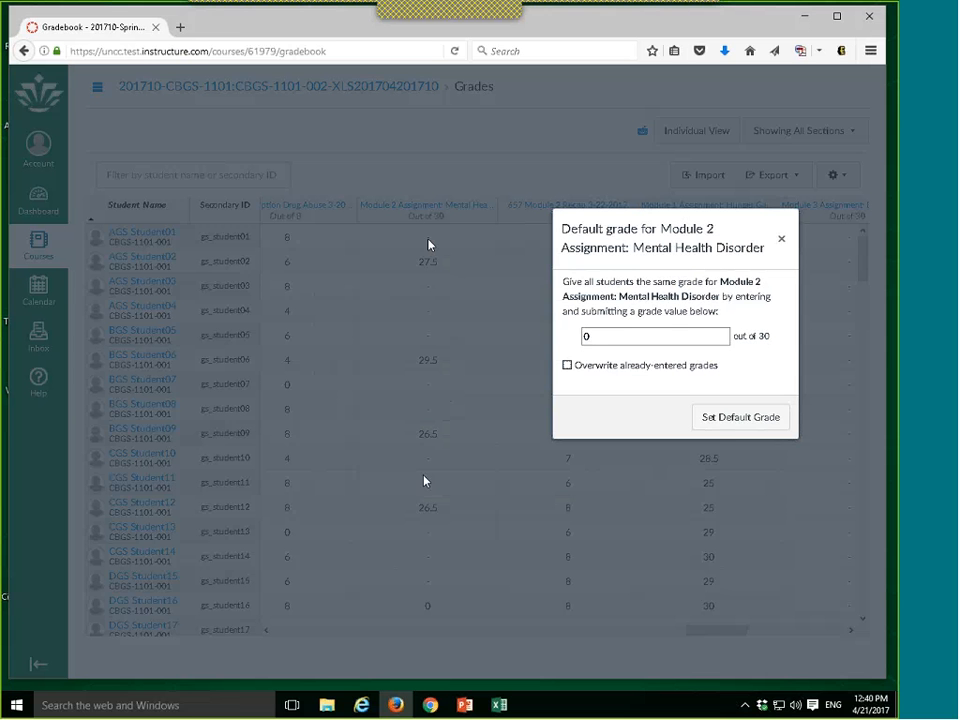
left_click(725, 428)
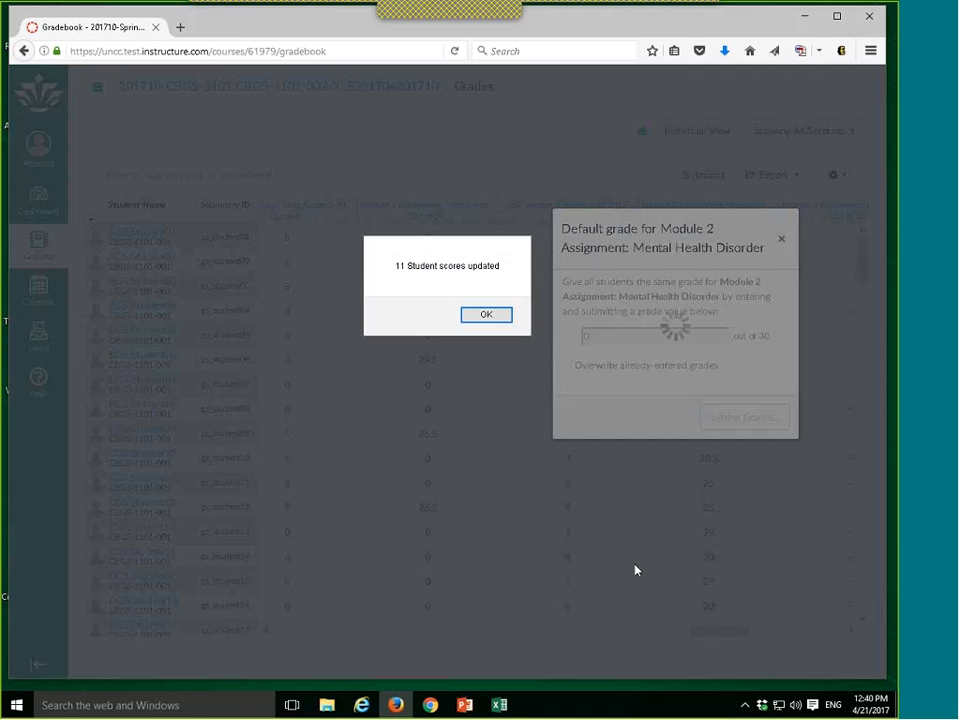
left_click(480, 315)
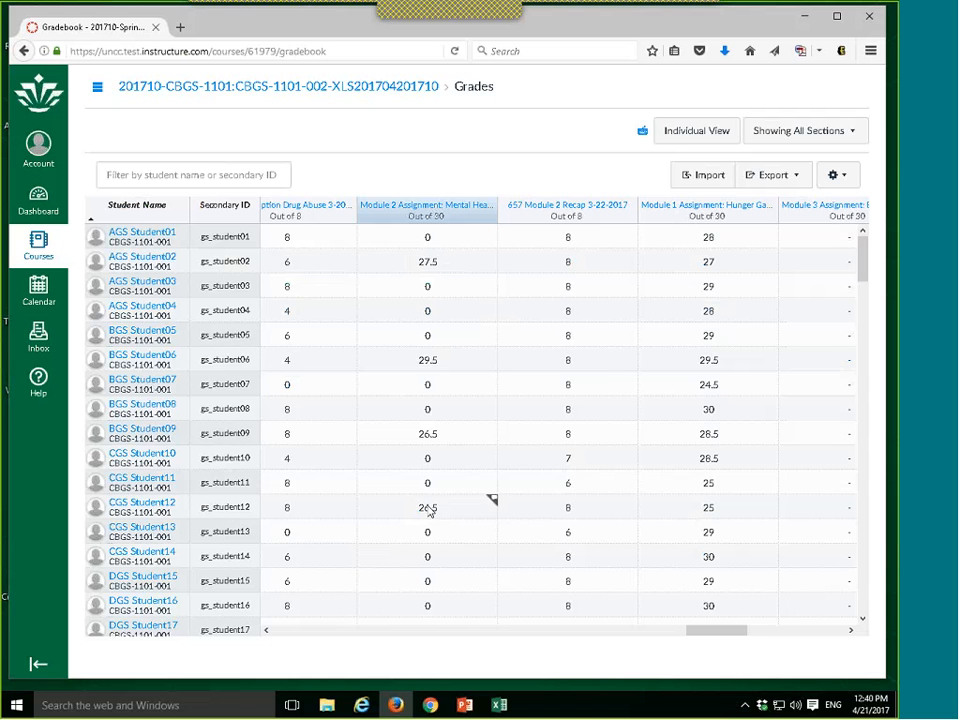
Check the students' recalculated grades in the gradebook's Assignments and Total columns.
left_click_drag(692, 631, 790, 633)
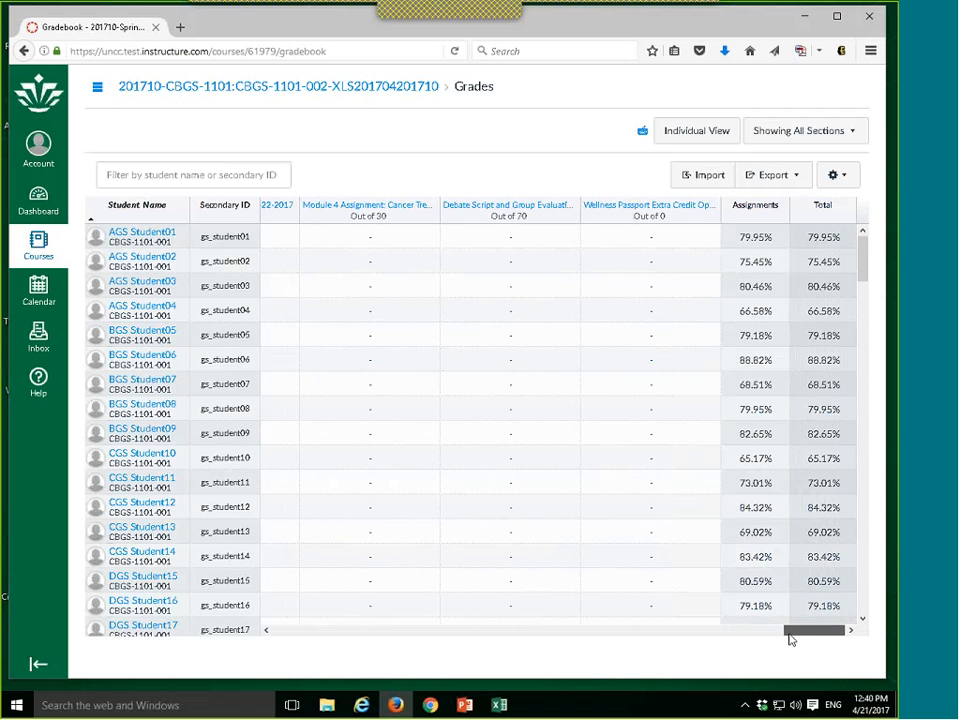
mouse_move(815, 244)
left_click_drag(805, 637, 792, 638)
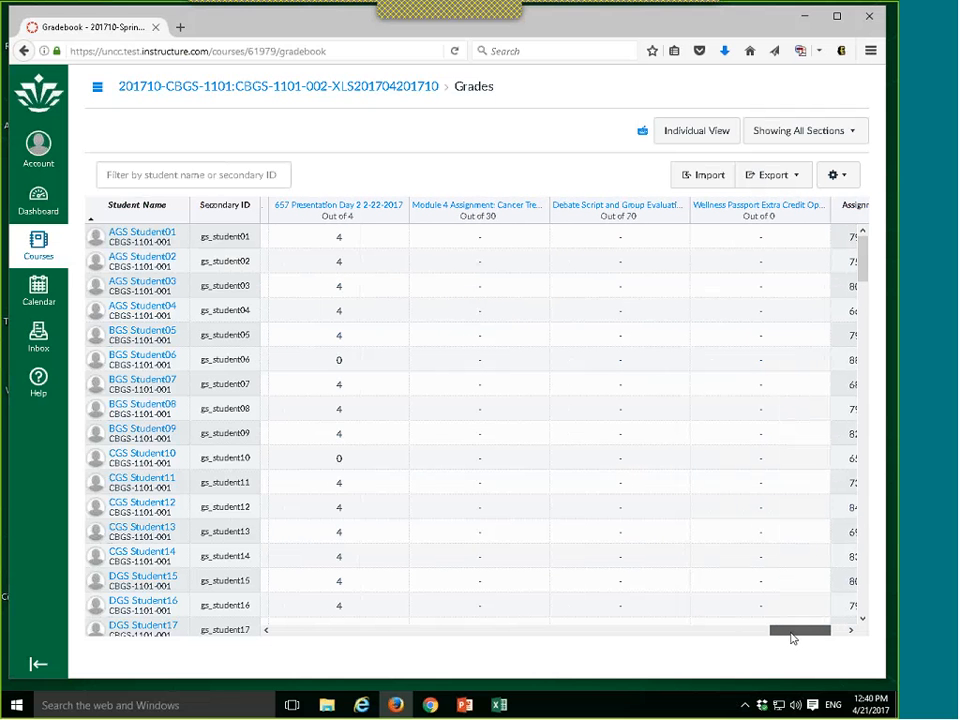
left_click_drag(792, 638, 836, 636)
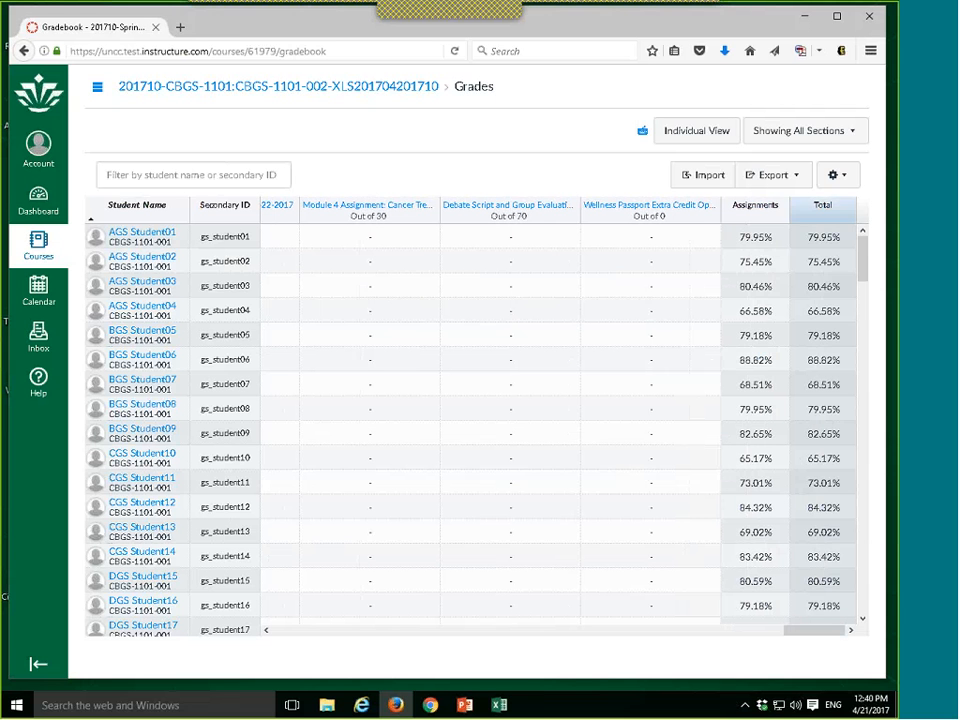
left_click(840, 176)
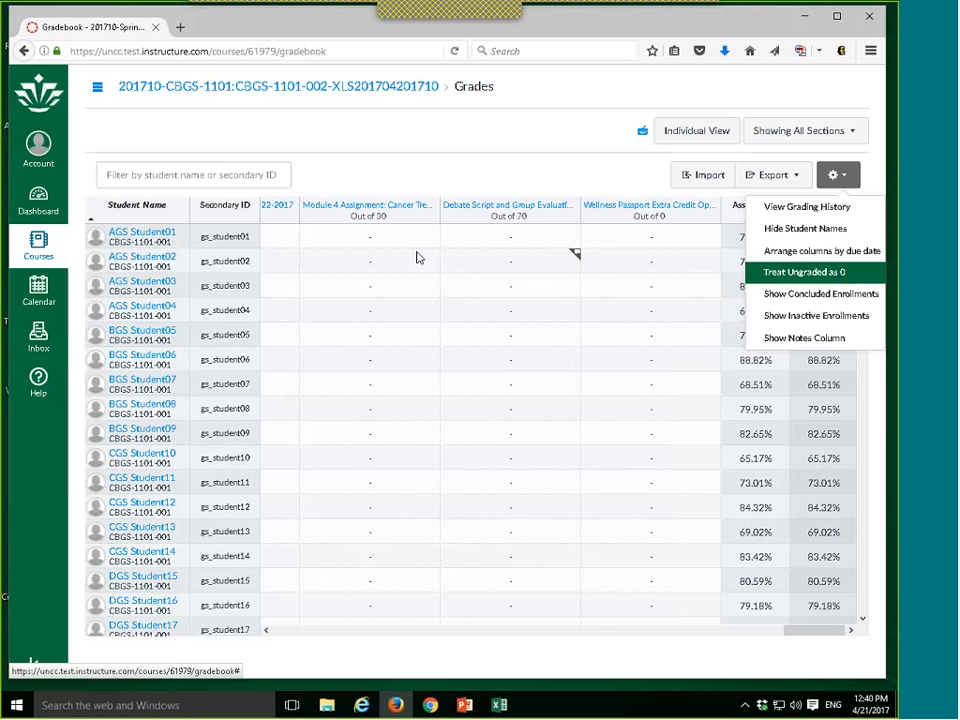
left_click_drag(793, 631, 653, 635)
left_click(672, 217)
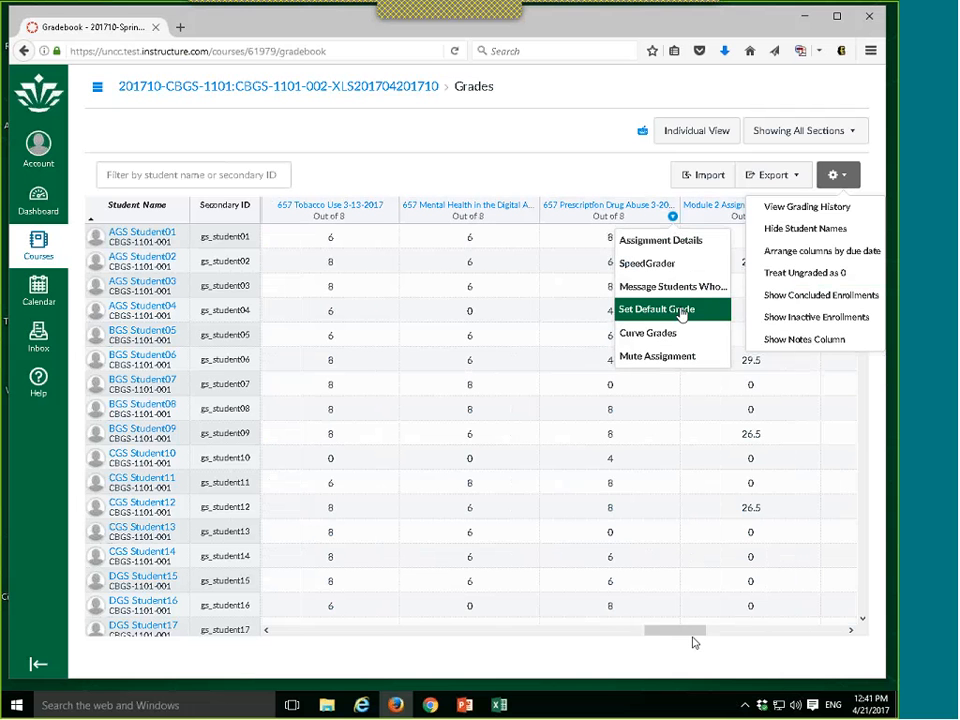
left_click_drag(692, 638, 842, 643)
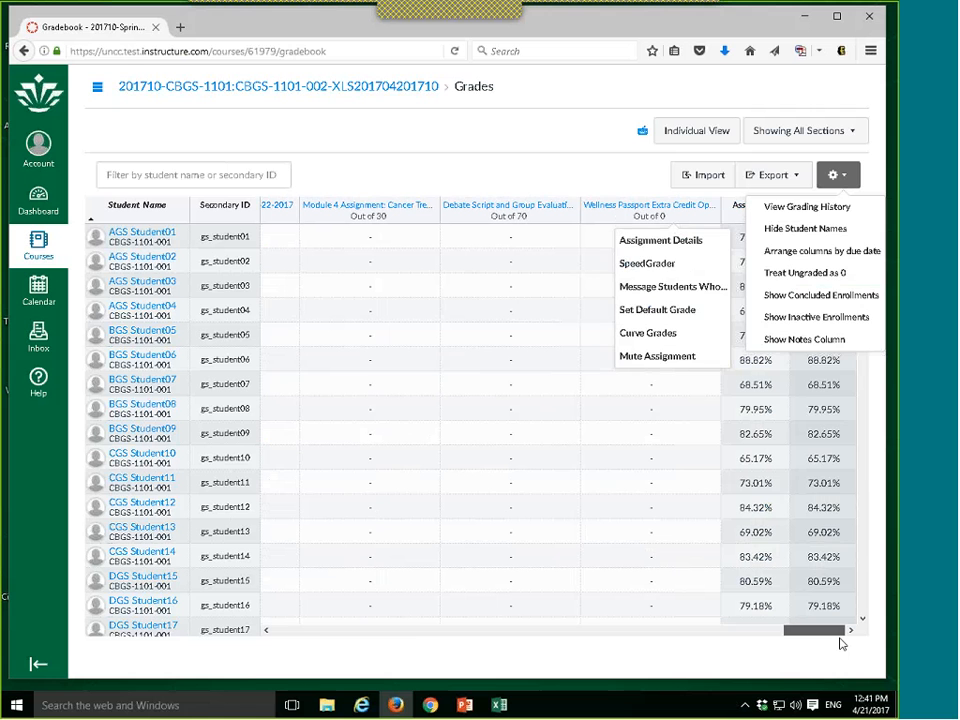
left_click(735, 667)
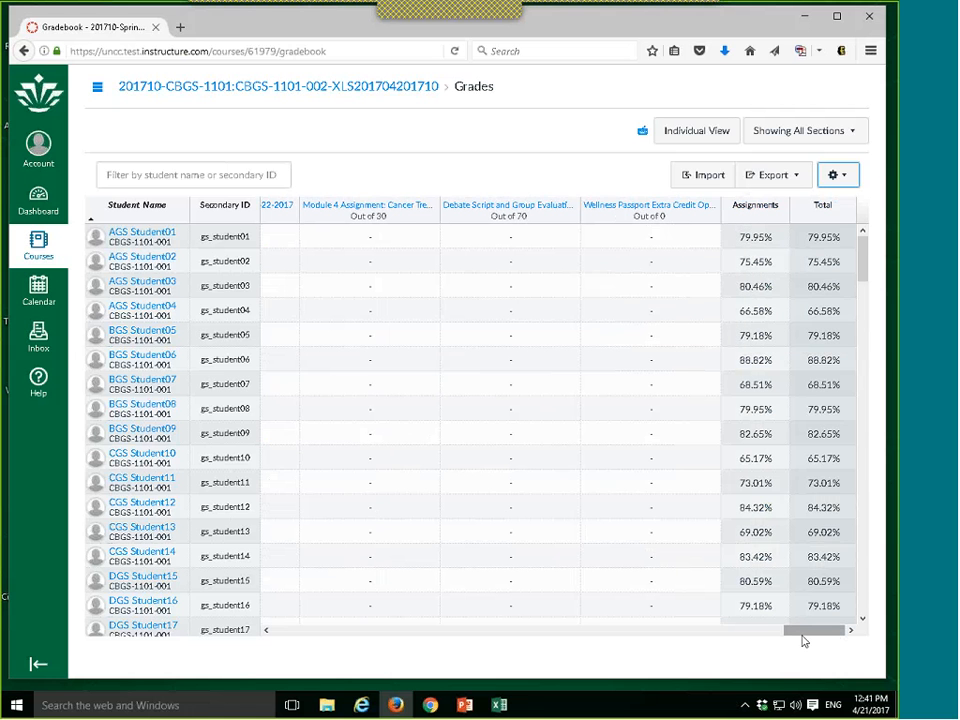
left_click_drag(799, 636, 709, 652)
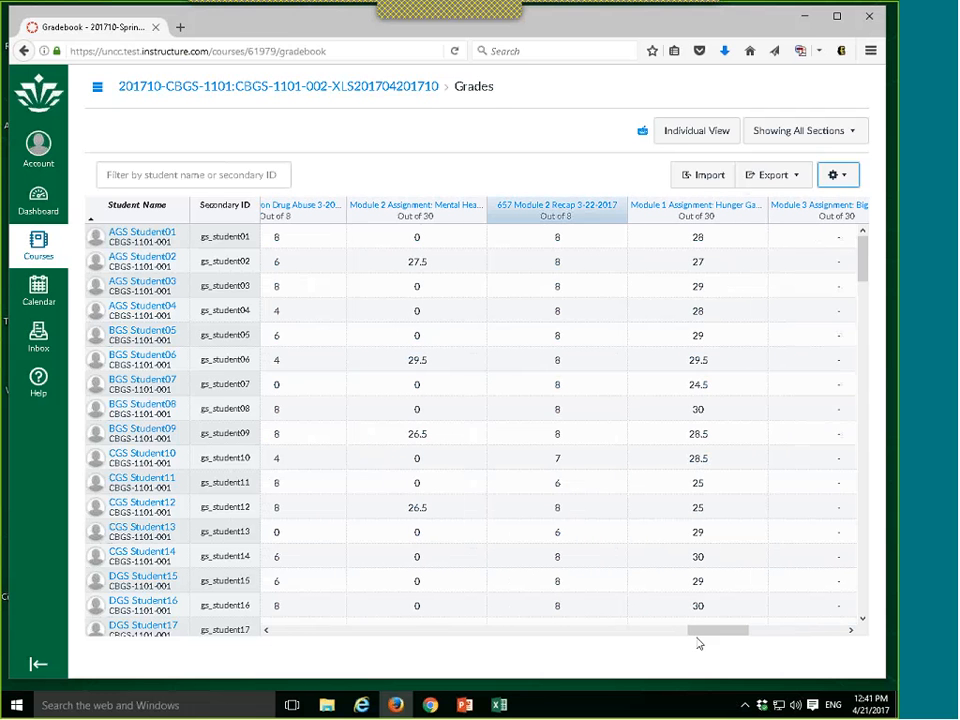
left_click(479, 216)
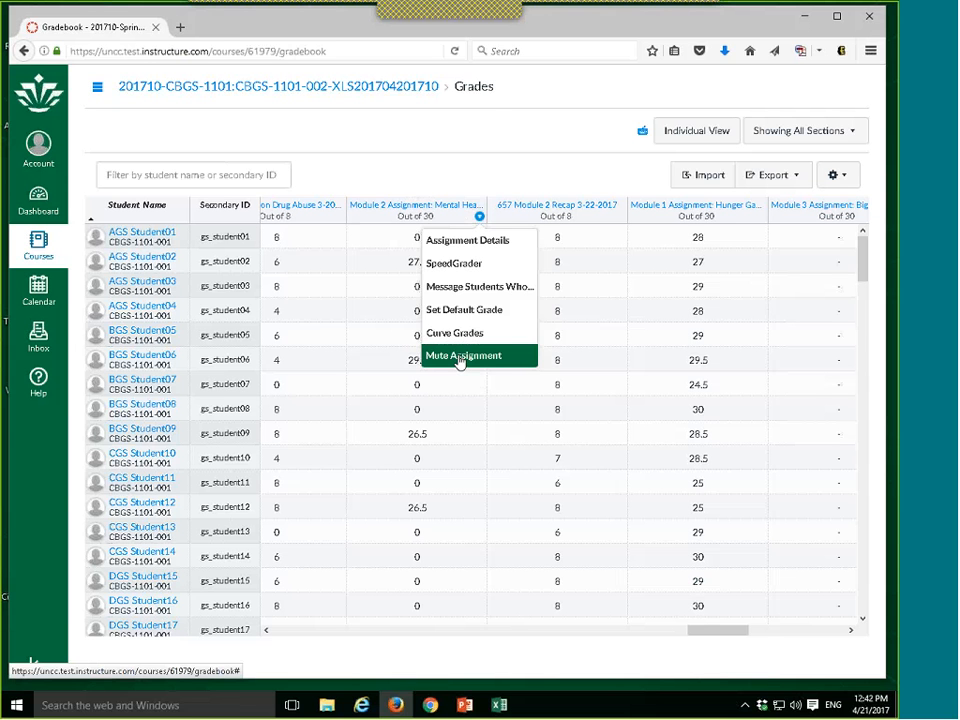
left_click(464, 158)
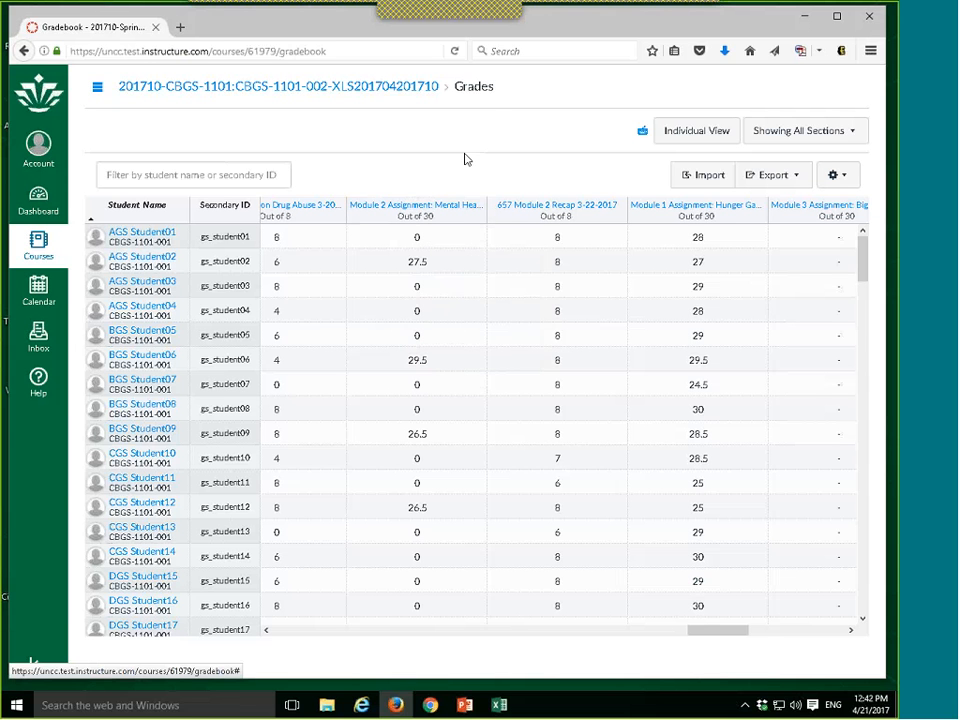
Open Module 2 Assignment: Mental Health Disorder for editing, examine its grading settings, and return to the course gradebook.
left_click(463, 209)
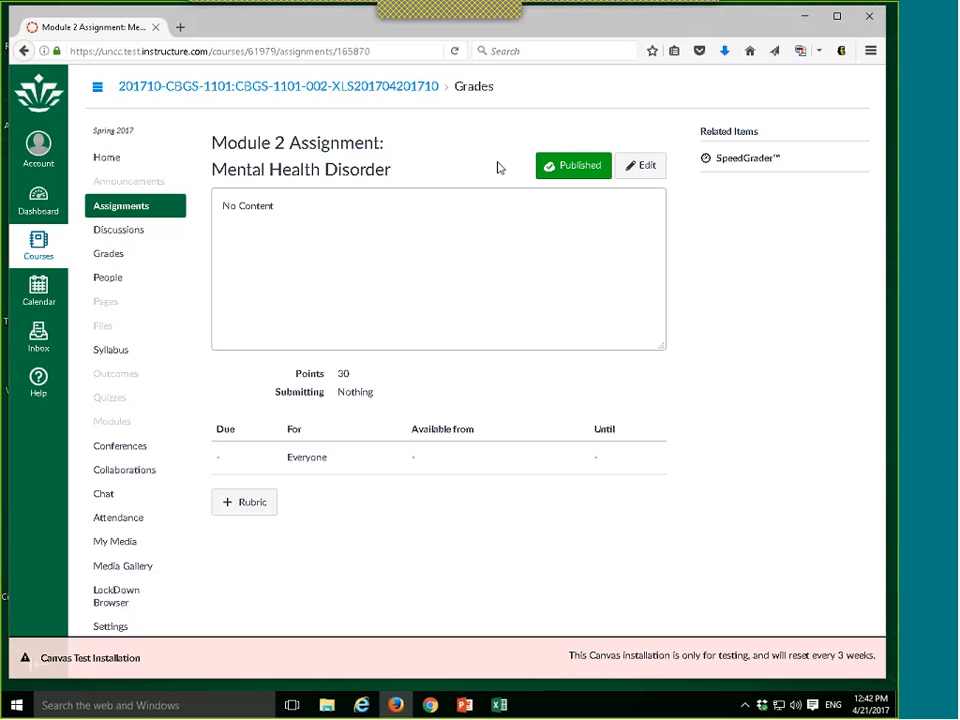
left_click(648, 172)
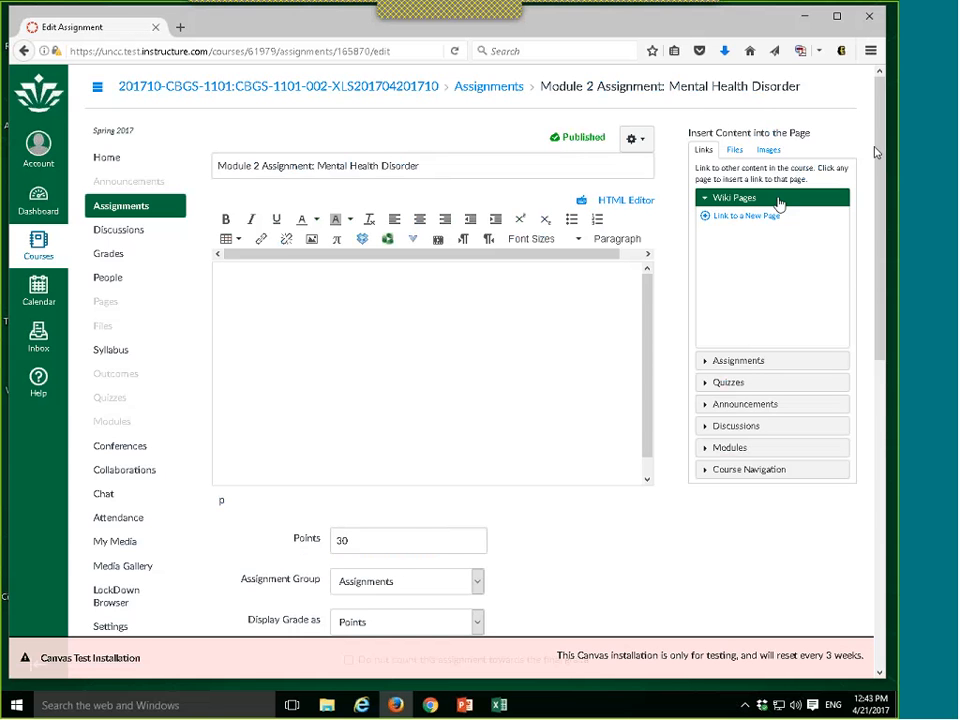
left_click_drag(882, 134, 885, 220)
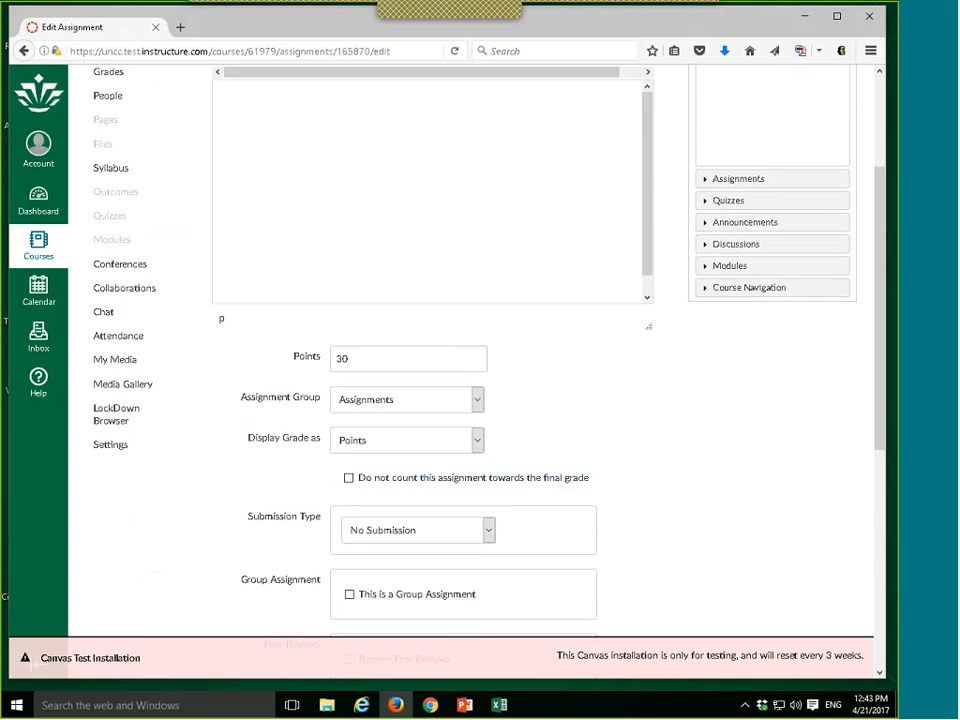
scroll(889, 326, "up", 4)
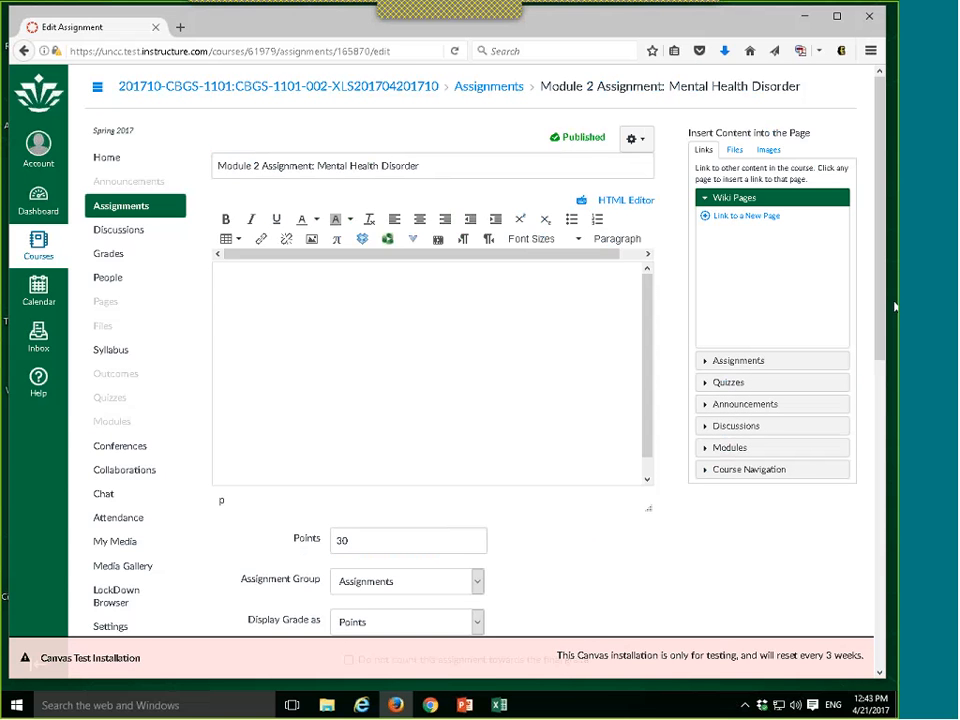
left_click(108, 258)
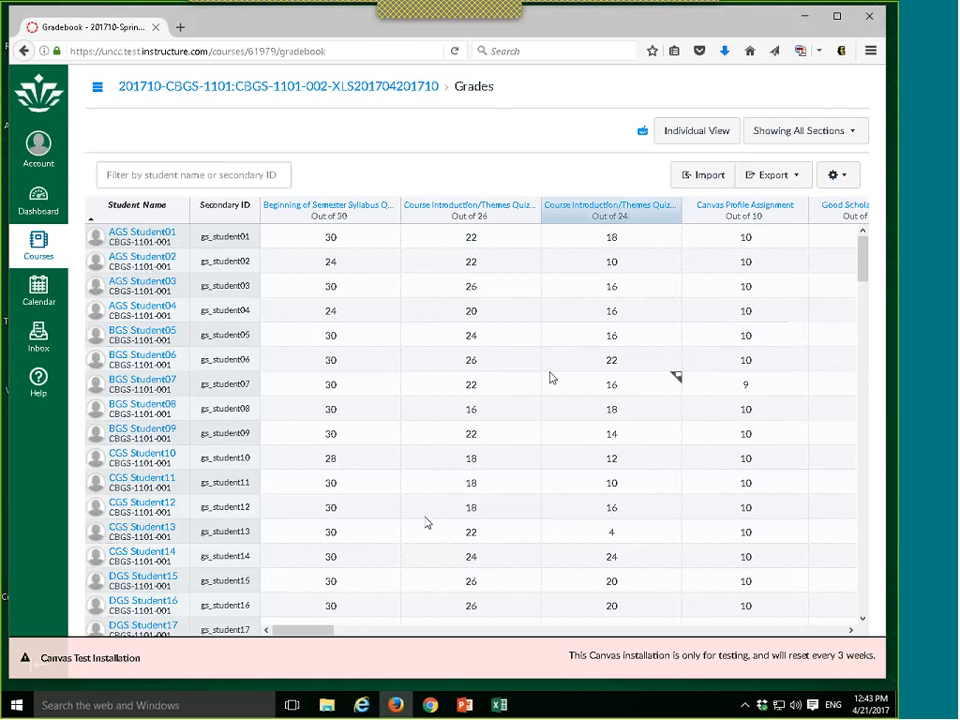
double_click(437, 672)
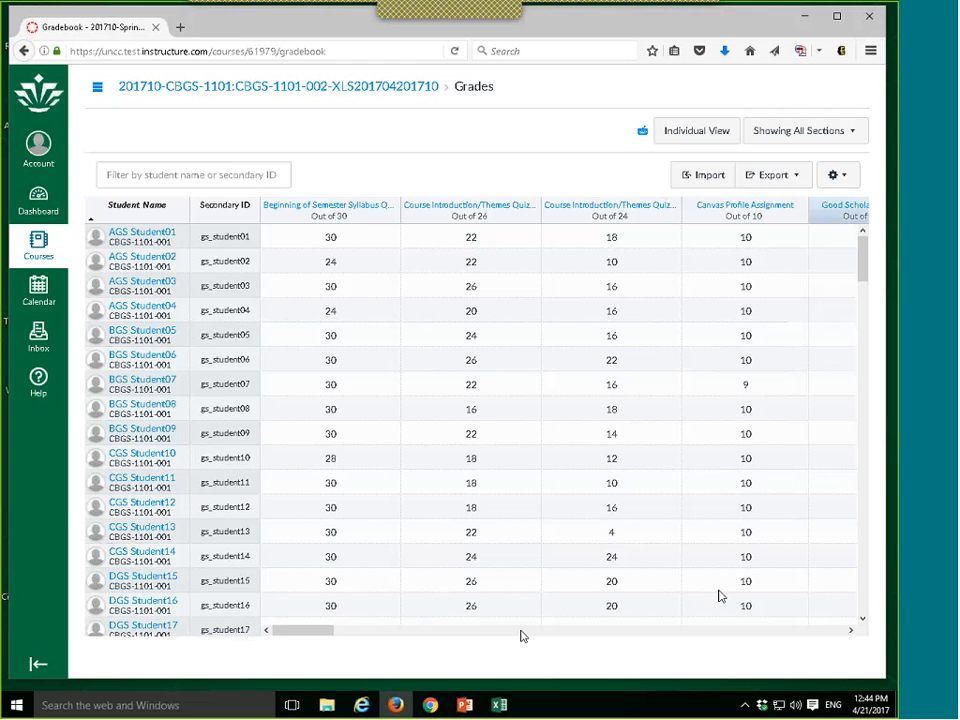
key("alt+Tab")
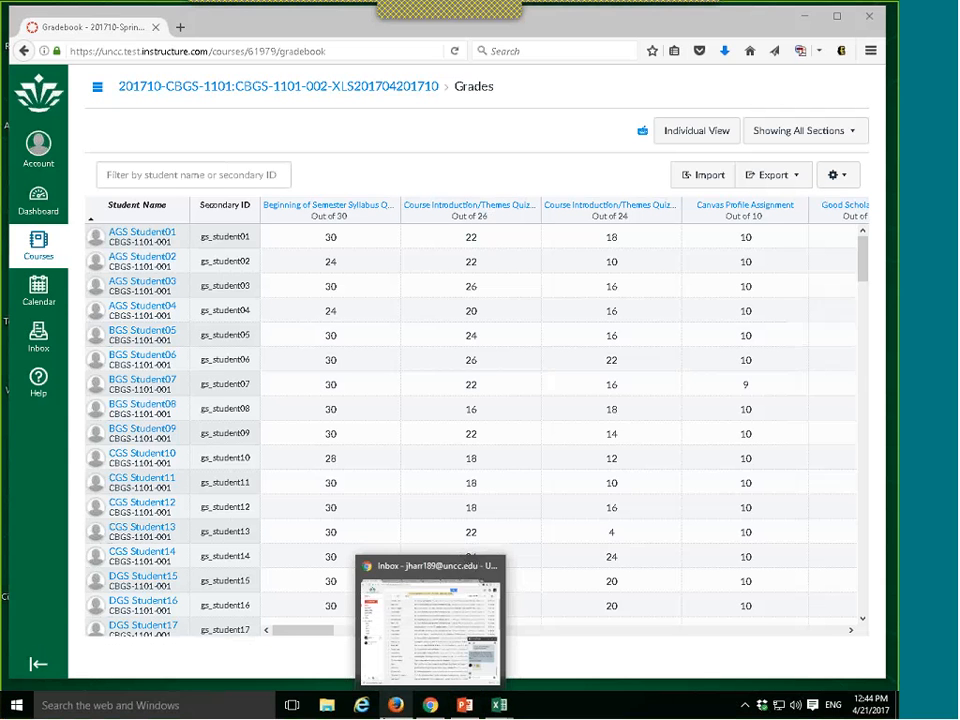
mouse_move(394, 710)
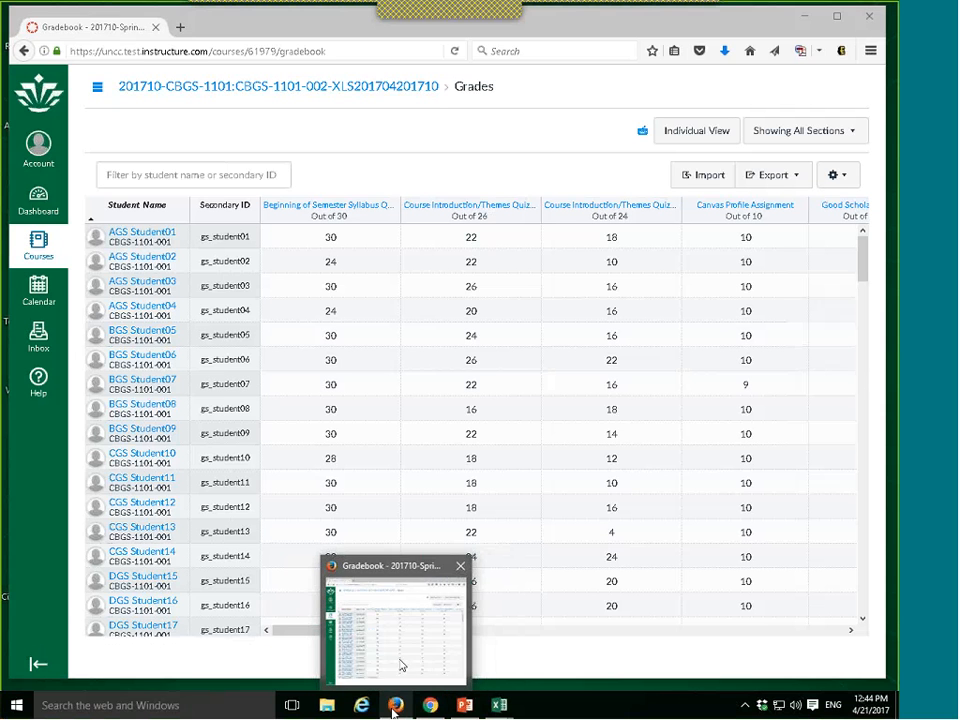
Open the Canvas to Banner grade submission form from the dashboard's Grade Submission announcement.
left_click(36, 201)
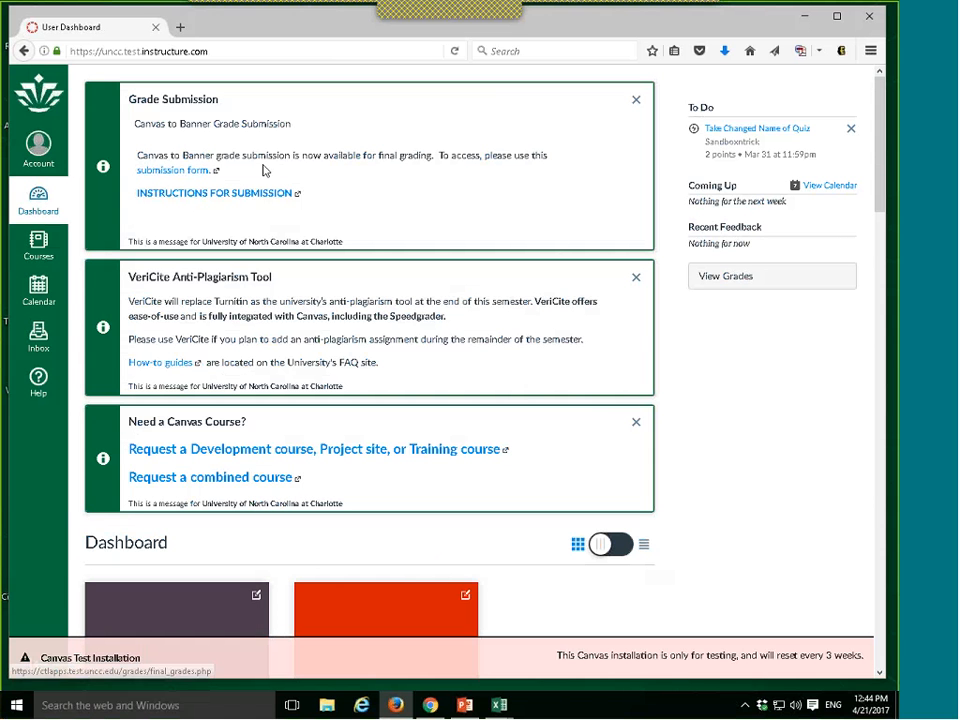
left_click(193, 177)
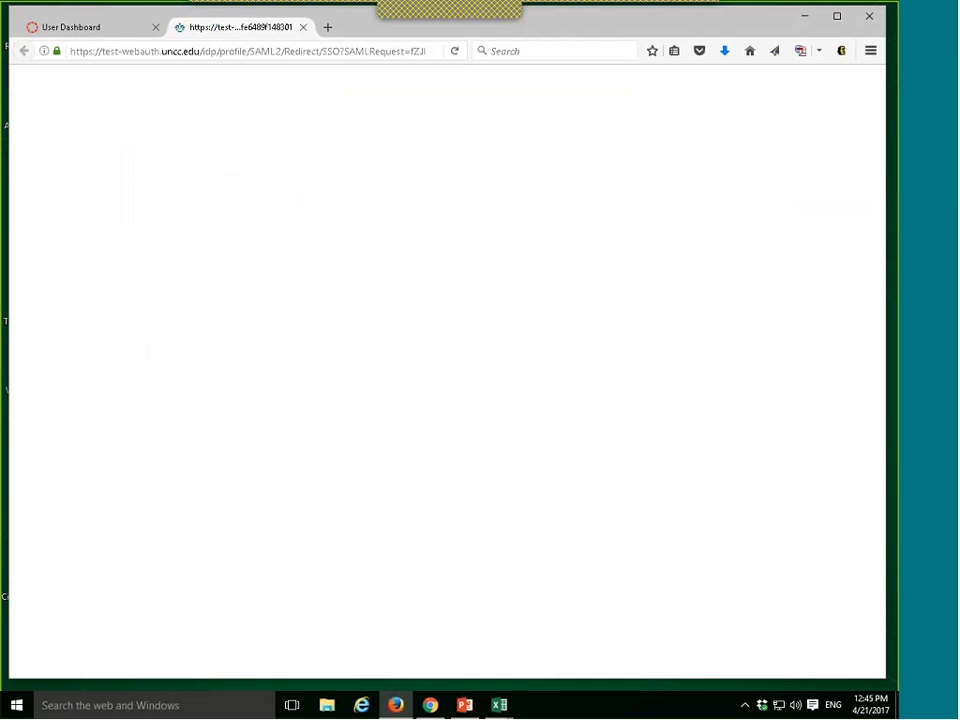
left_click(62, 31)
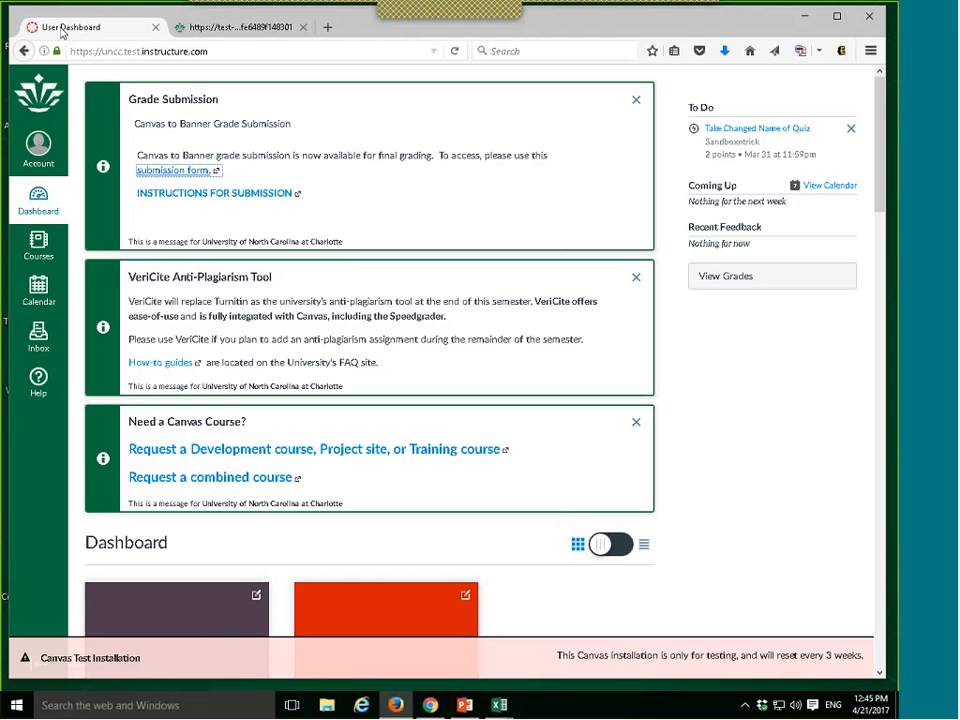
left_click(212, 30)
left_click(45, 31)
left_click(250, 30)
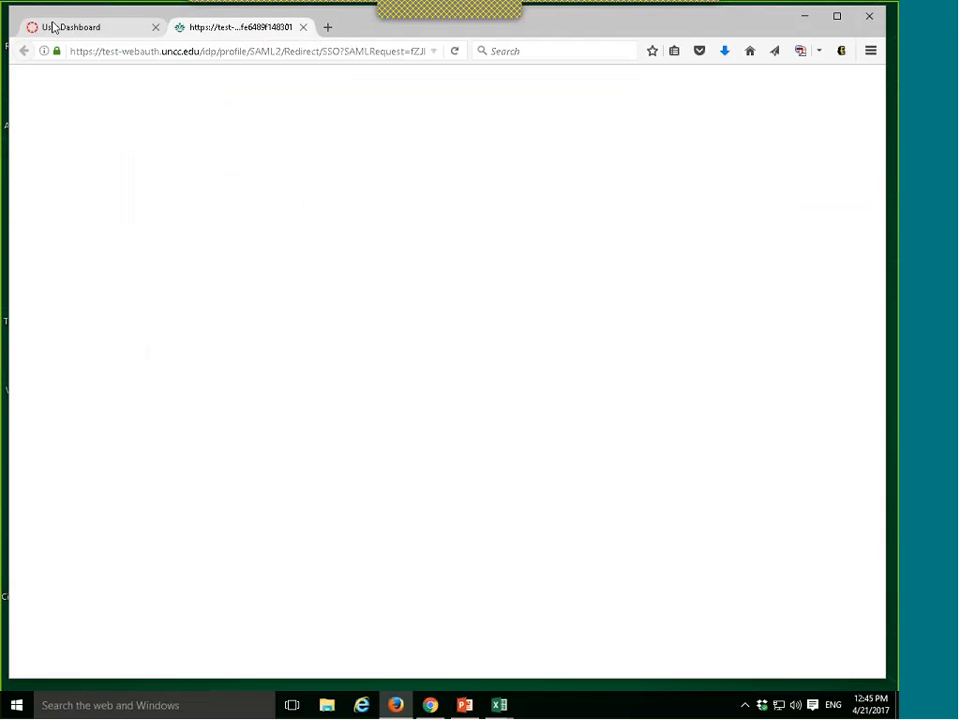
left_click(54, 27)
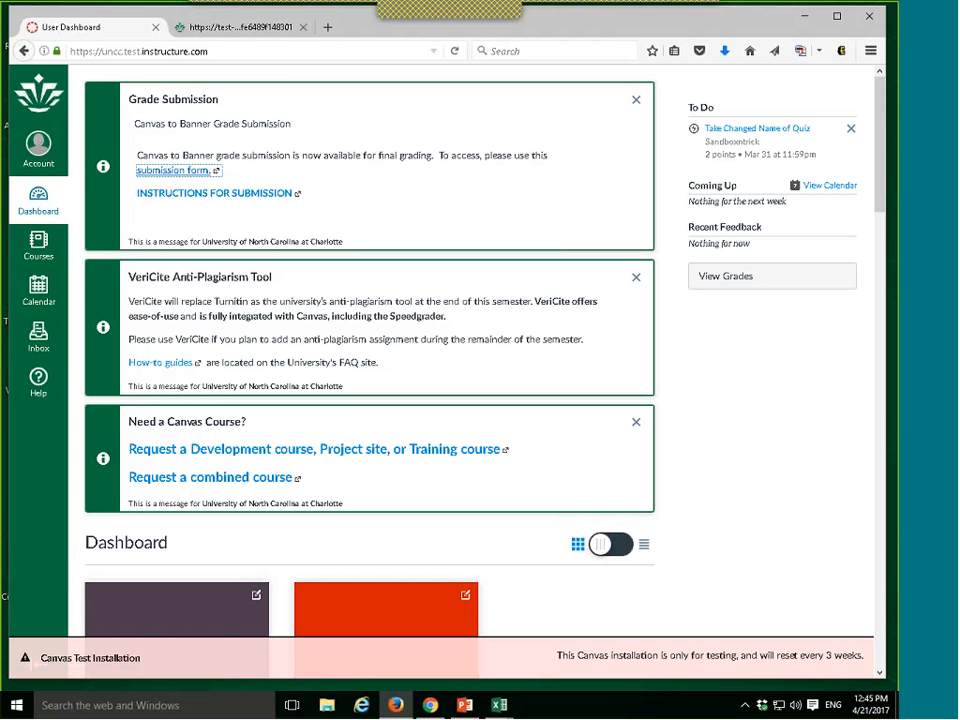
left_click(328, 30)
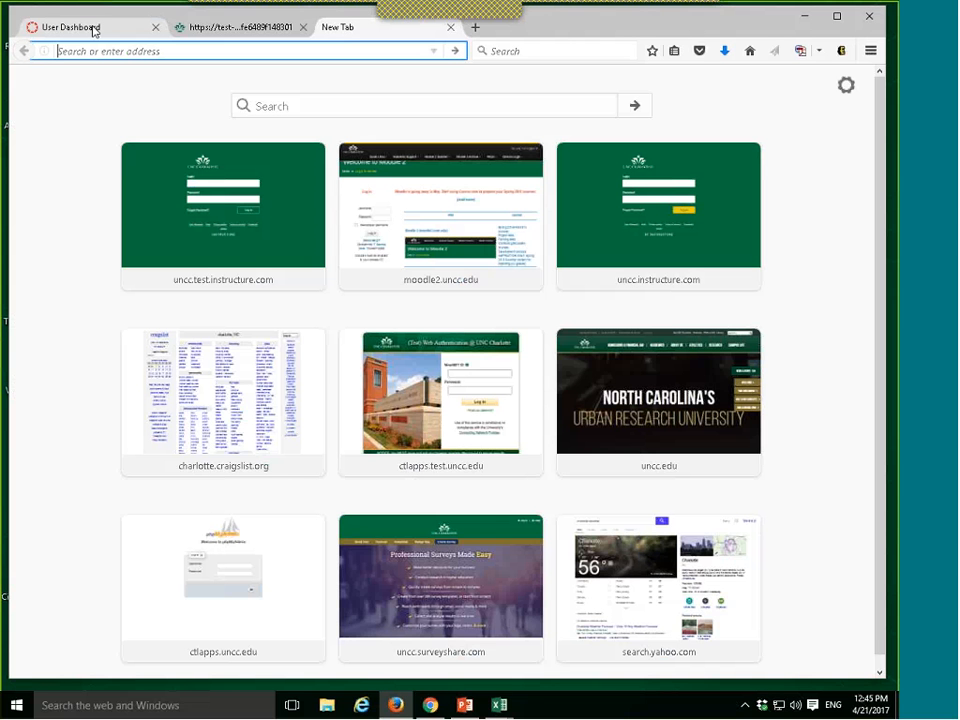
left_click(259, 31)
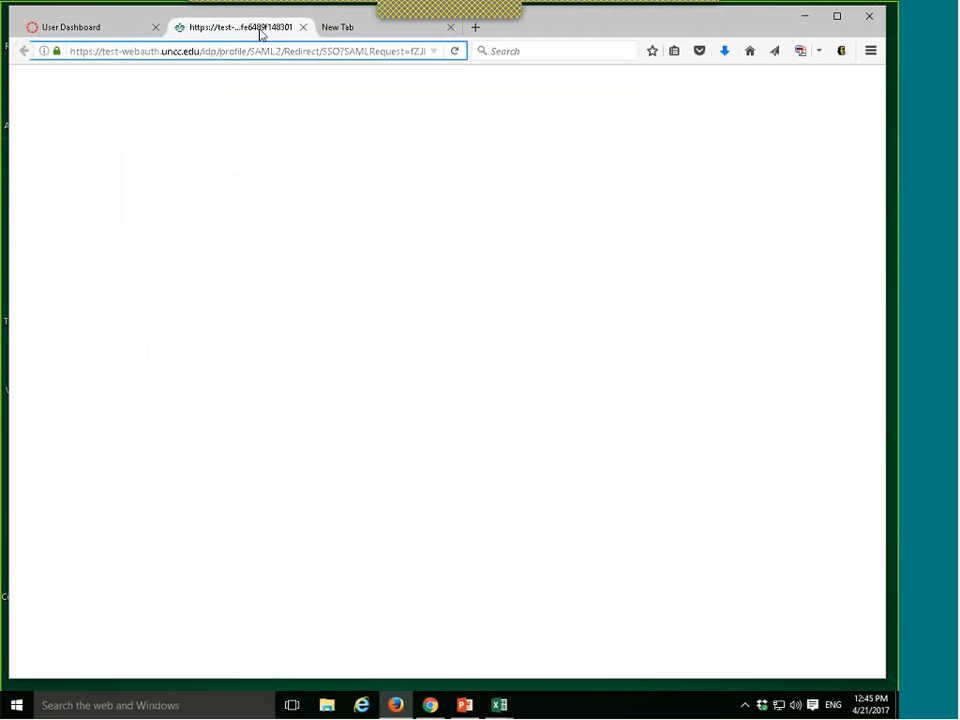
left_click(56, 27)
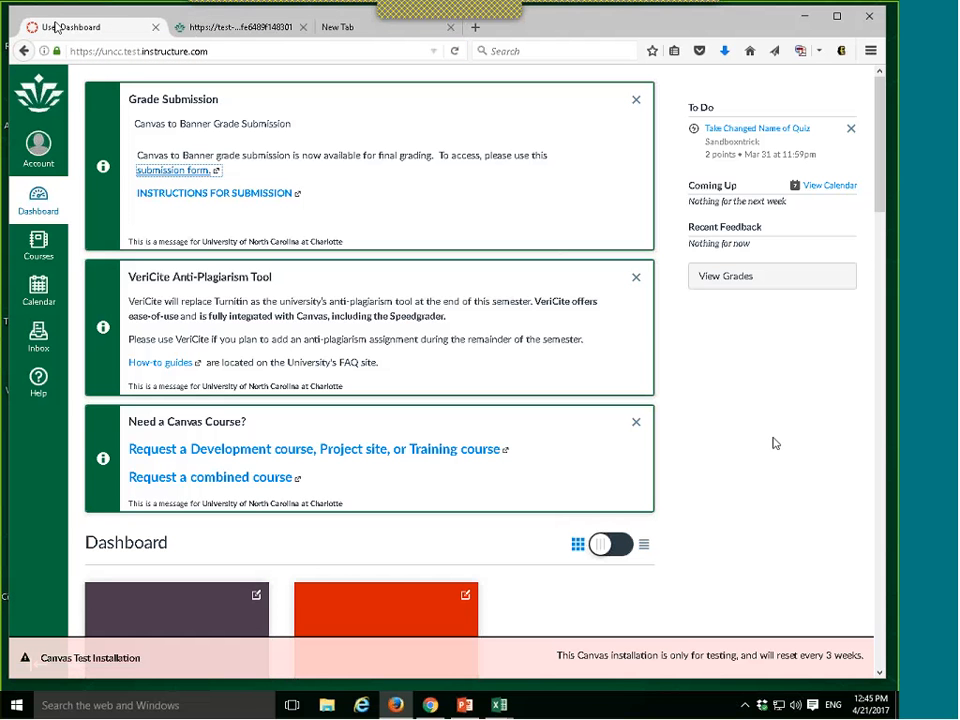
Open the grade submission form's course list in a new Firefox window and position it over the dashboard.
right_click(397, 706)
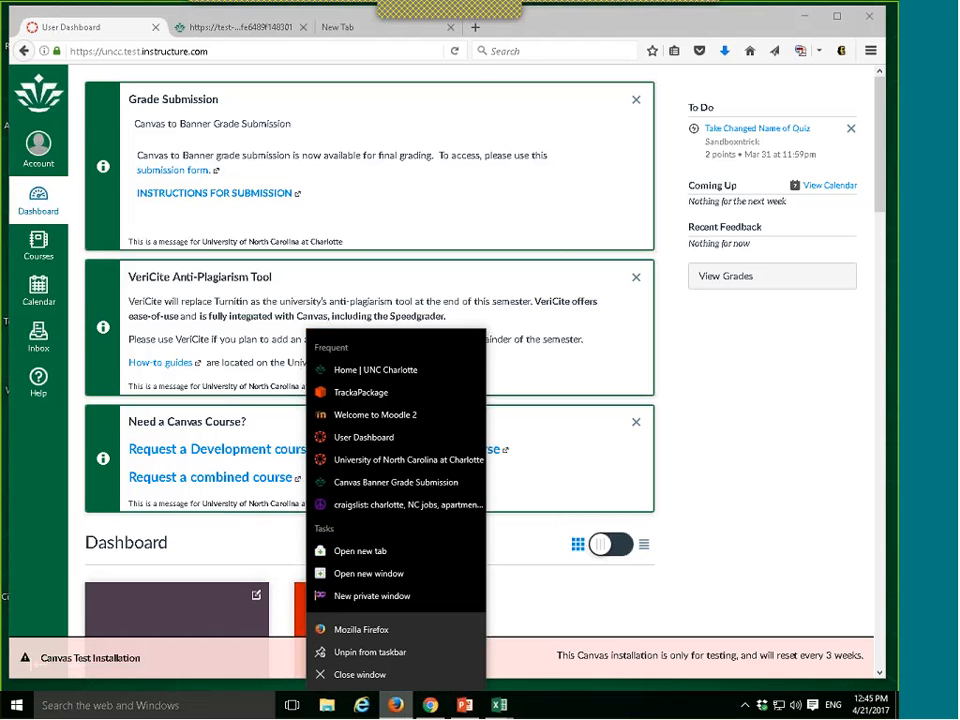
left_click(375, 573)
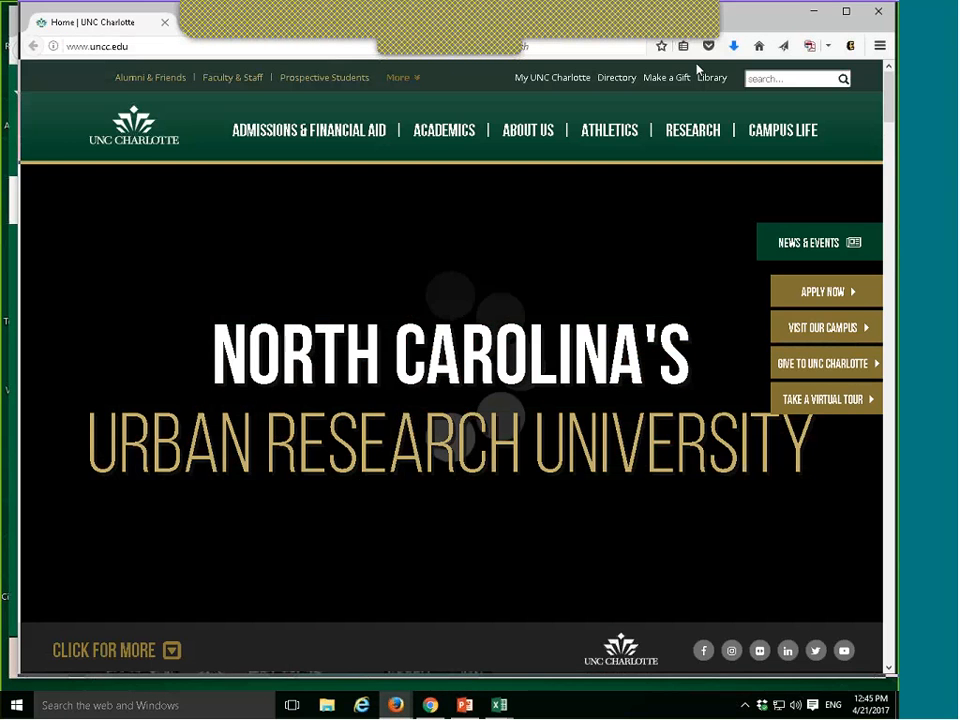
left_click_drag(720, 12, 959, 67)
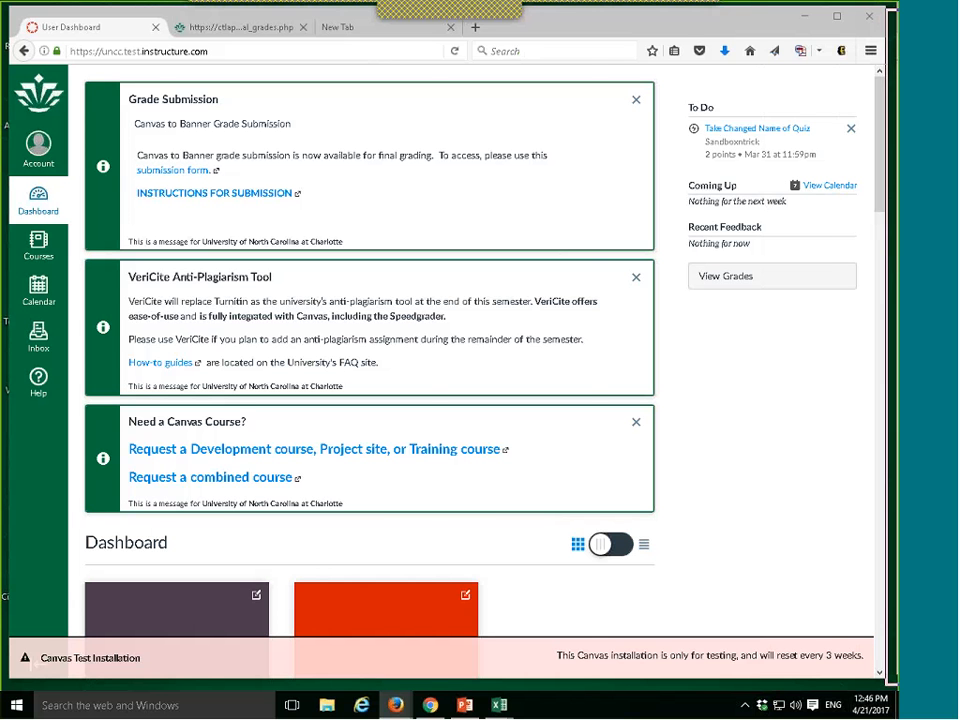
left_click_drag(959, 40, 452, 87)
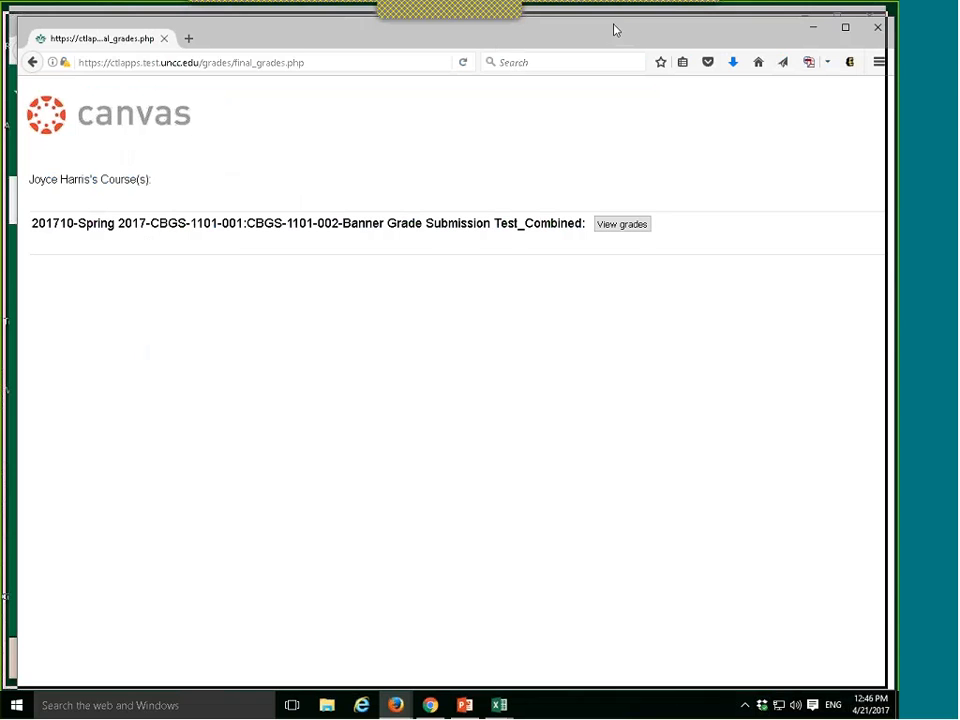
left_click_drag(615, 30, 604, 25)
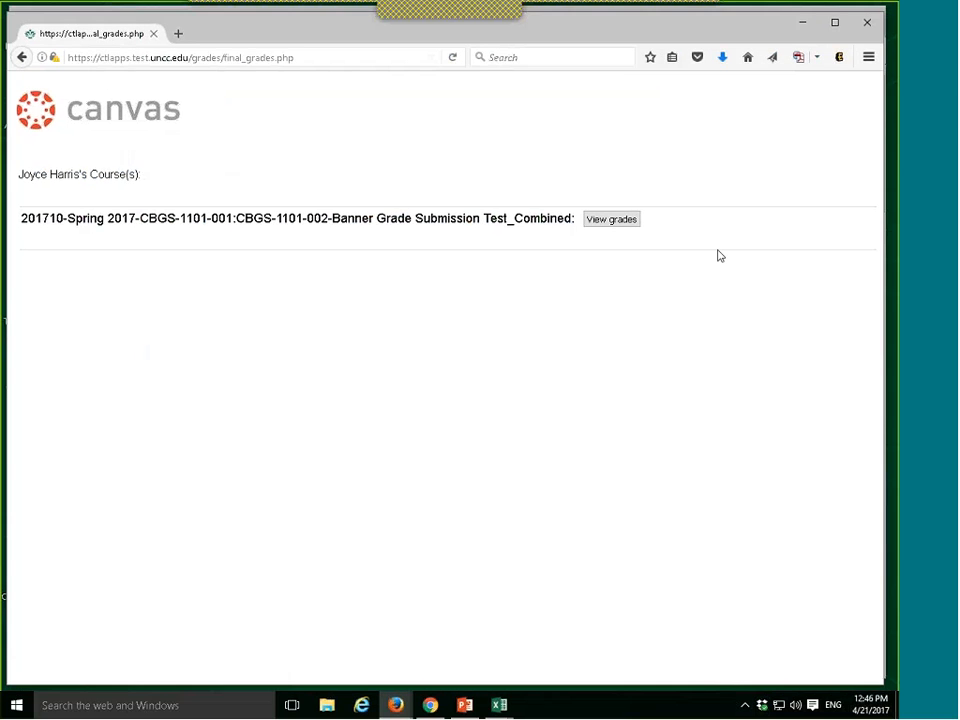
Request the grades for the combined Spring 2017 Banner Grade Submission Test course and move the window off the shared display.
left_click(611, 220)
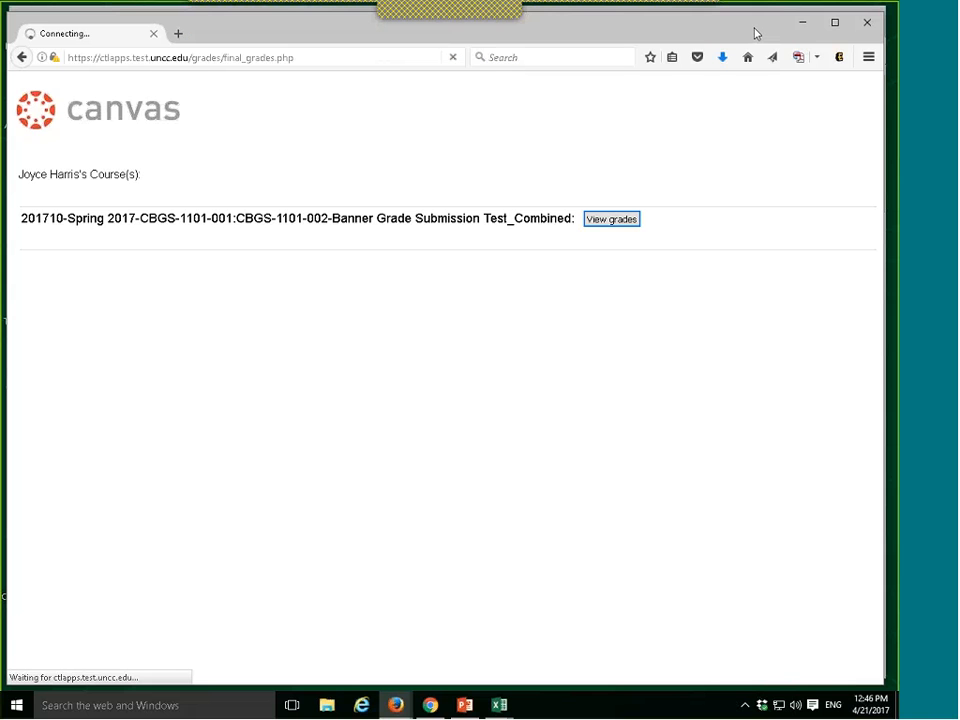
mouse_move(755, 30)
left_mouse_down()
mouse_move(893, 38)
mouse_move(958, 60)
mouse_move(765, 44)
left_mouse_up()
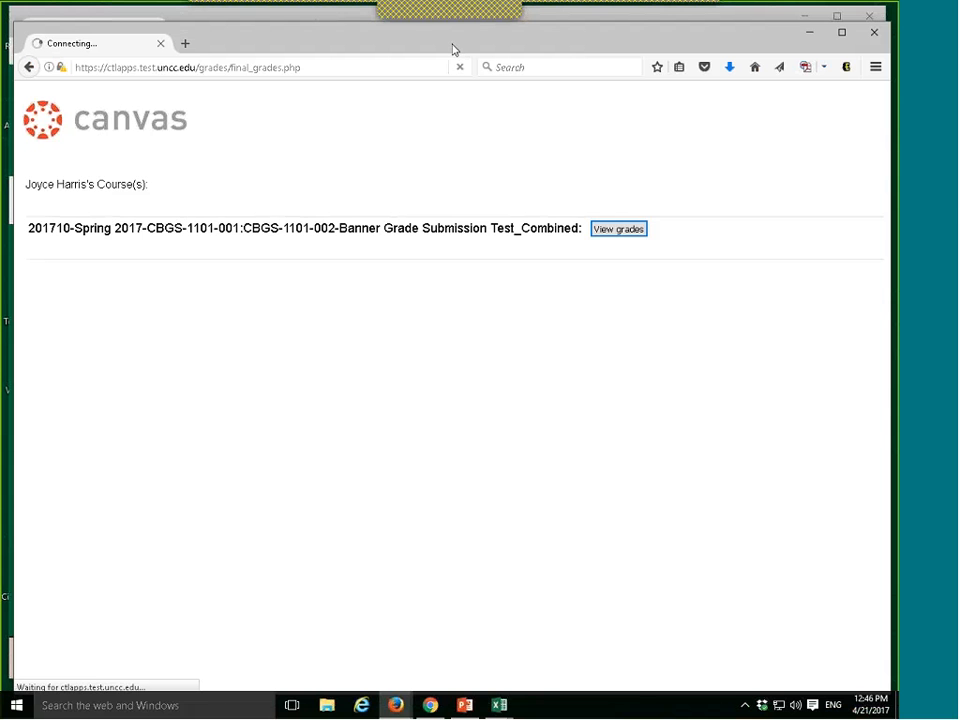
left_click_drag(455, 49, 958, 77)
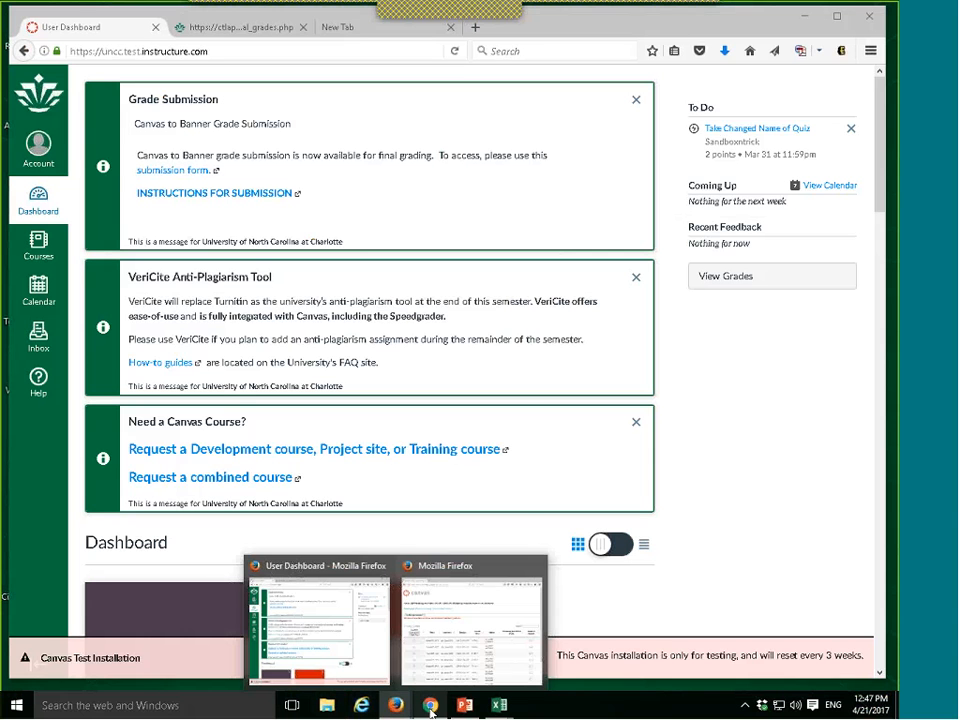
Switch to a fresh Chrome window and position the combined course's grade submission form over the dashboard.
right_click(430, 709)
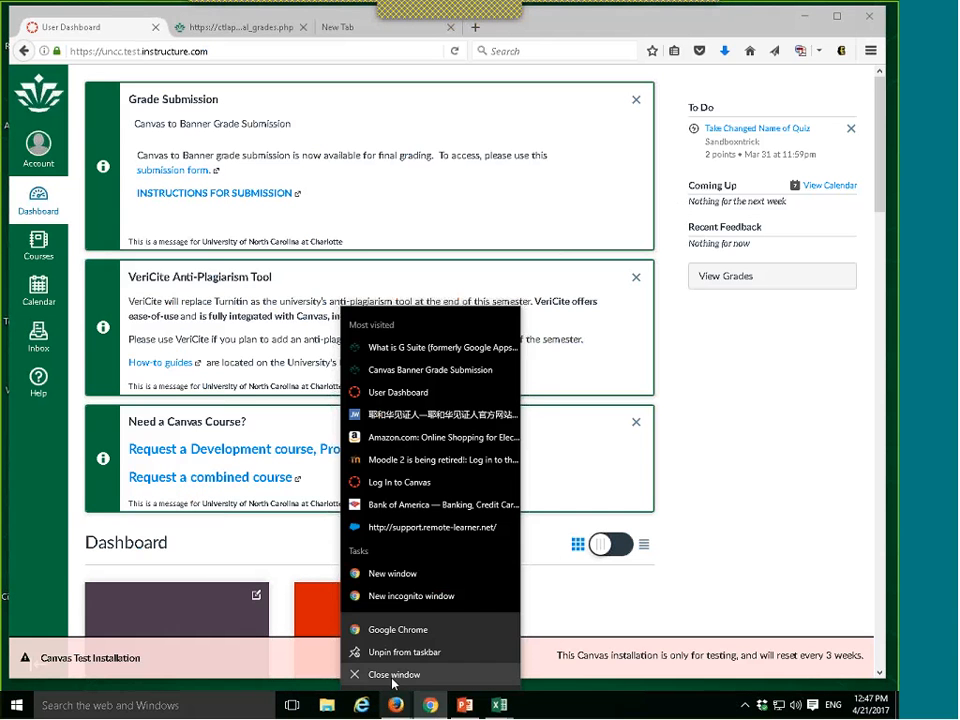
left_click(392, 677)
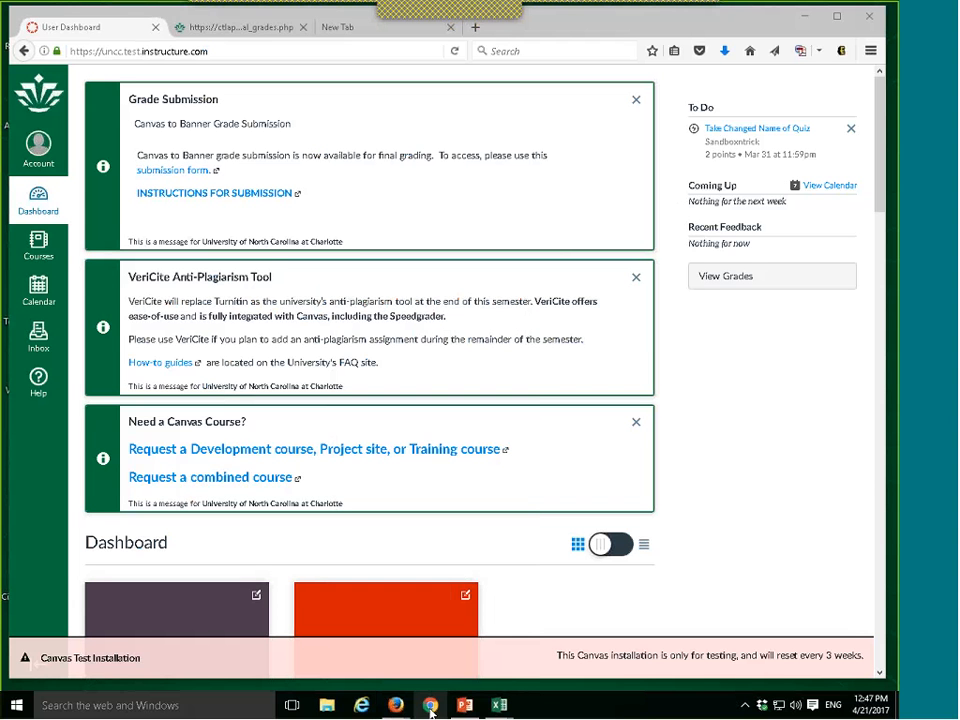
left_click(430, 707)
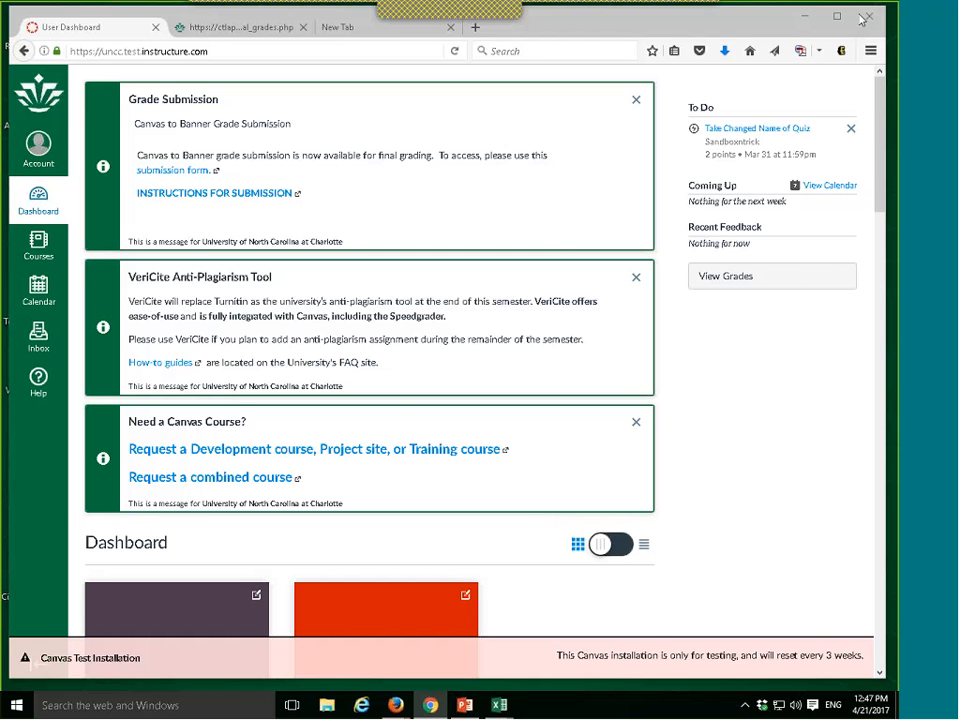
mouse_move(860, 16)
left_mouse_down()
mouse_move(590, 13)
mouse_move(857, 26)
left_mouse_up()
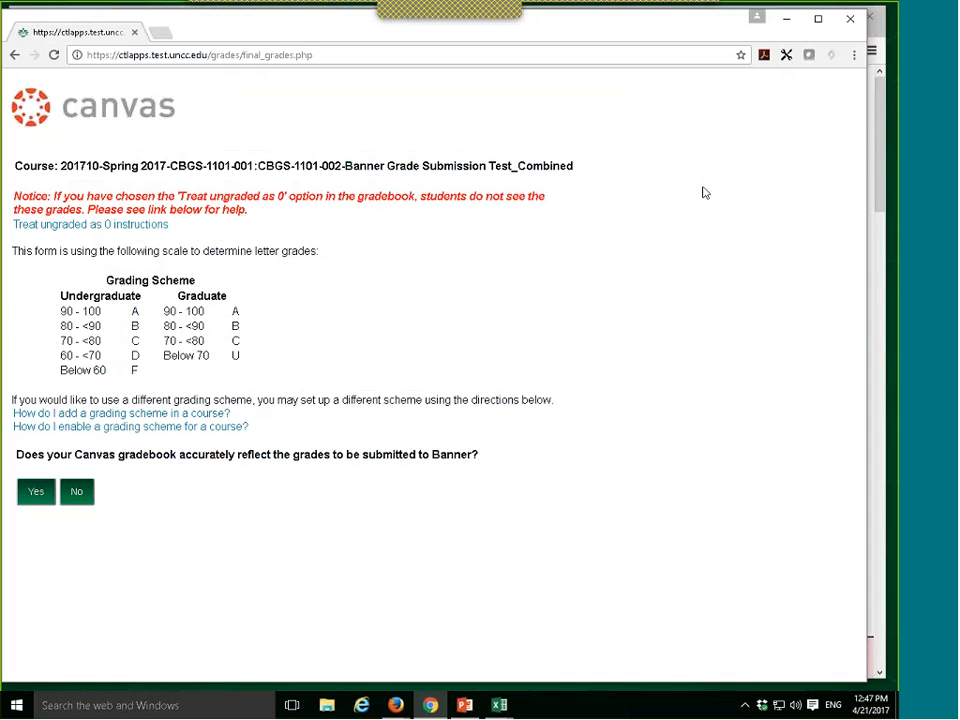
left_click_drag(627, 35, 627, 31)
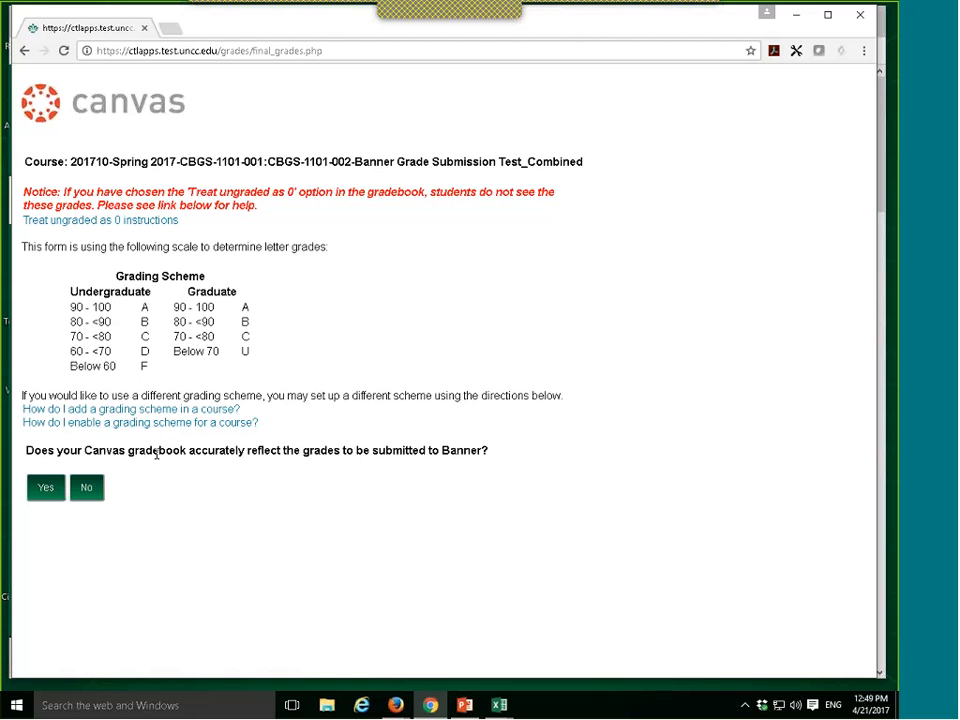
Answer No to whether the gradebook reflects the grades, and agree to continue with changes students will not see.
left_click(87, 487)
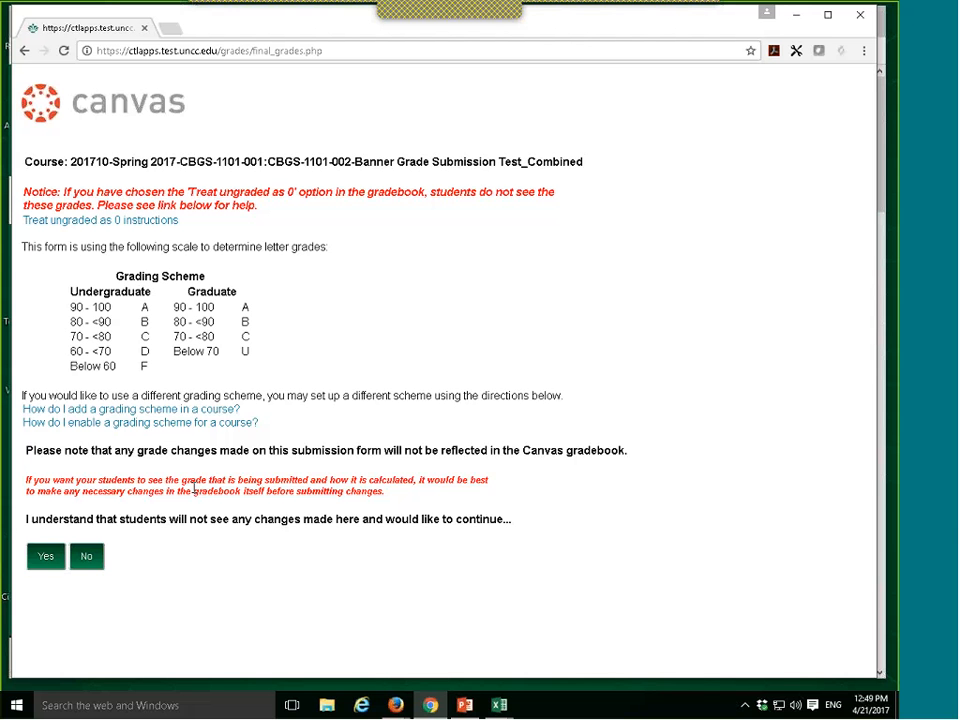
left_click(50, 558)
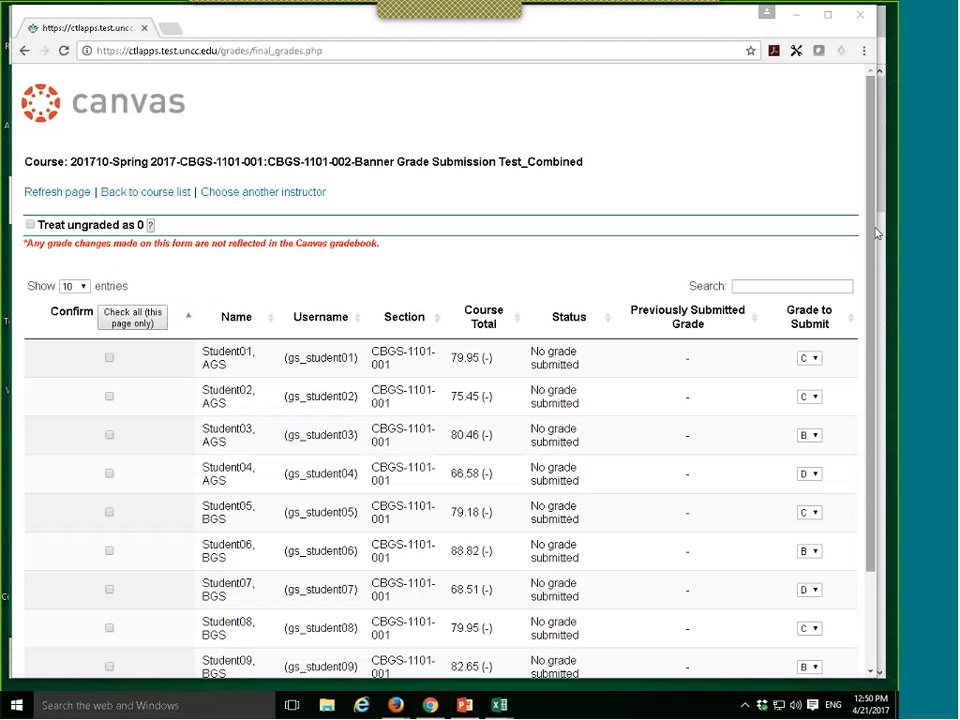
Look over the student grade table and set it to show 100 entries per page.
left_click_drag(871, 224, 871, 290)
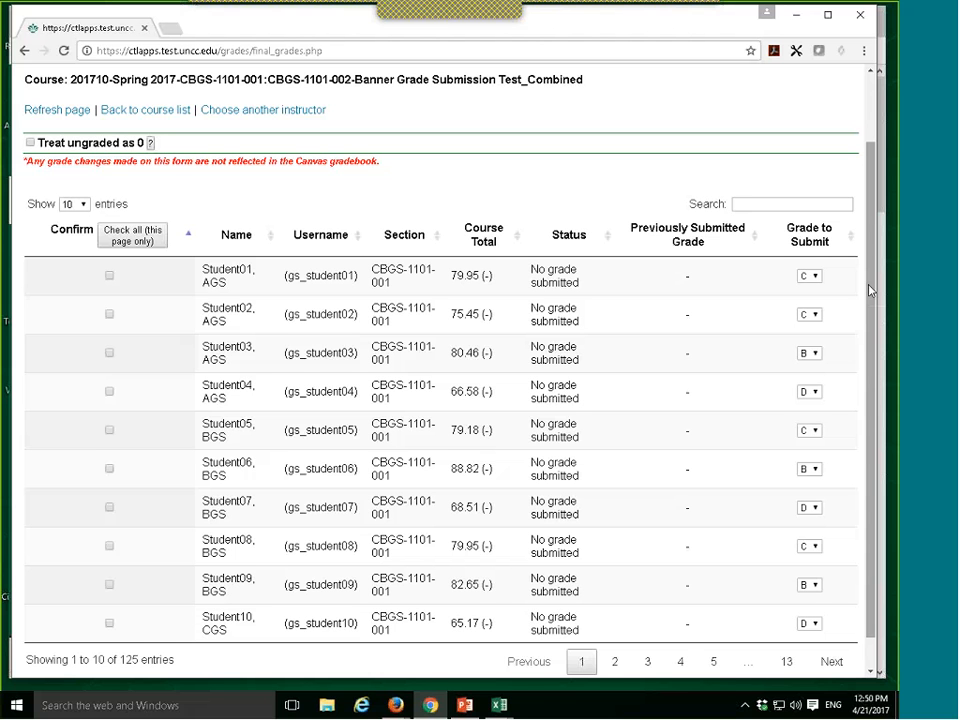
left_click_drag(869, 285, 884, 228)
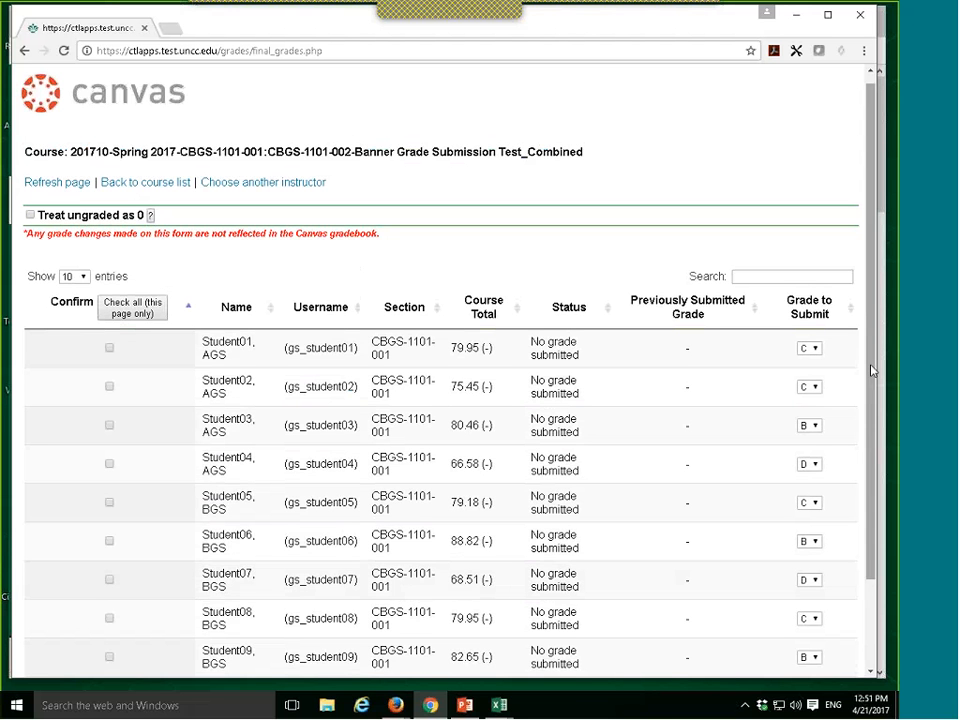
scroll(862, 460, "down", 2)
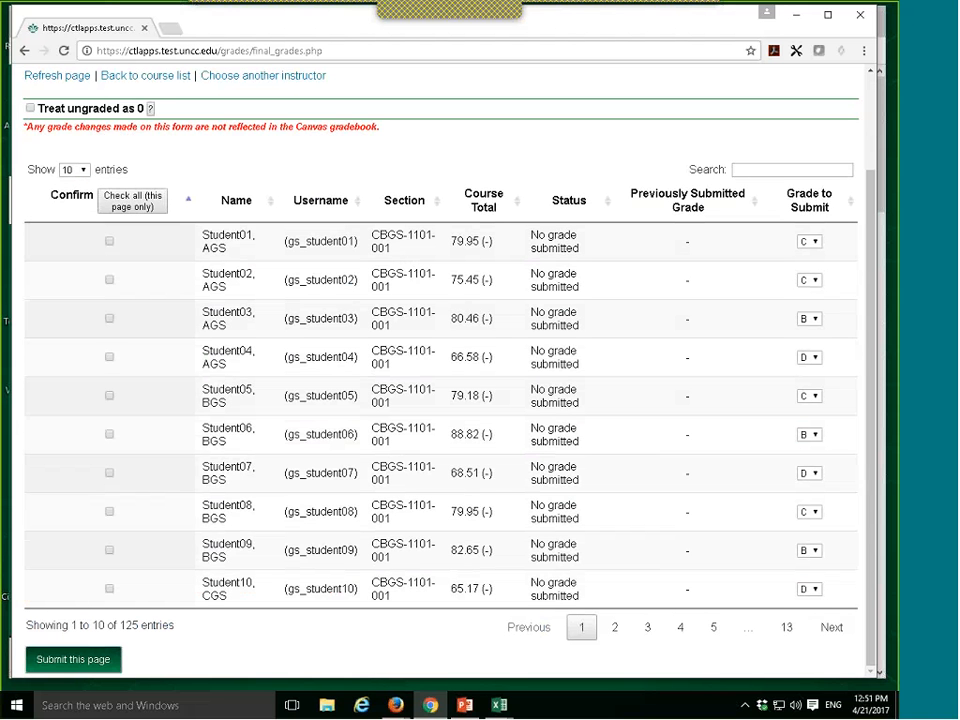
left_click(85, 172)
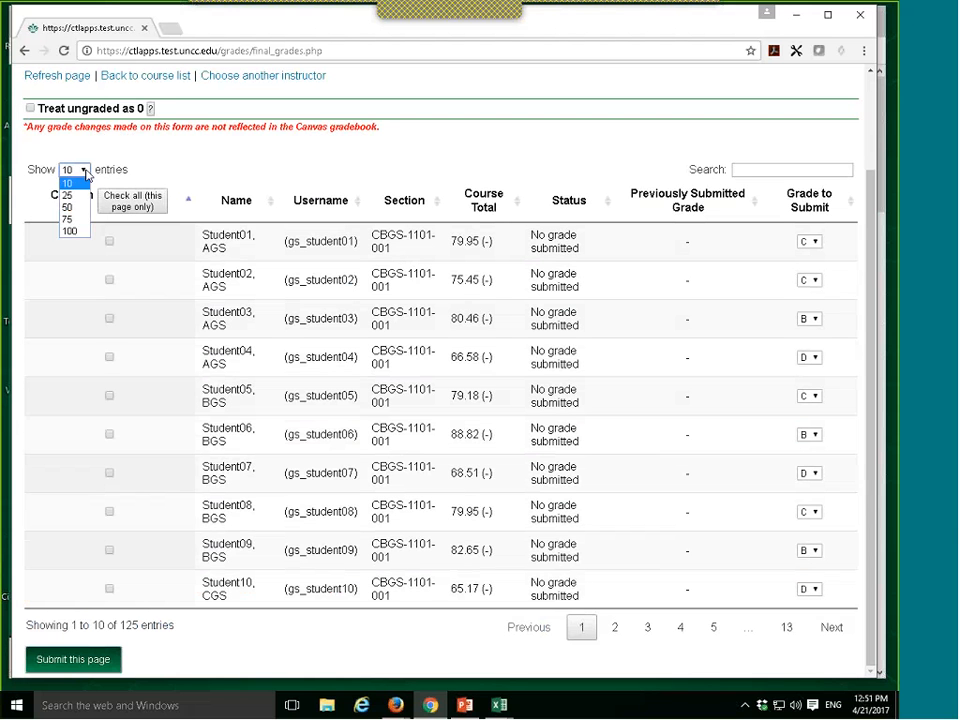
left_click(70, 231)
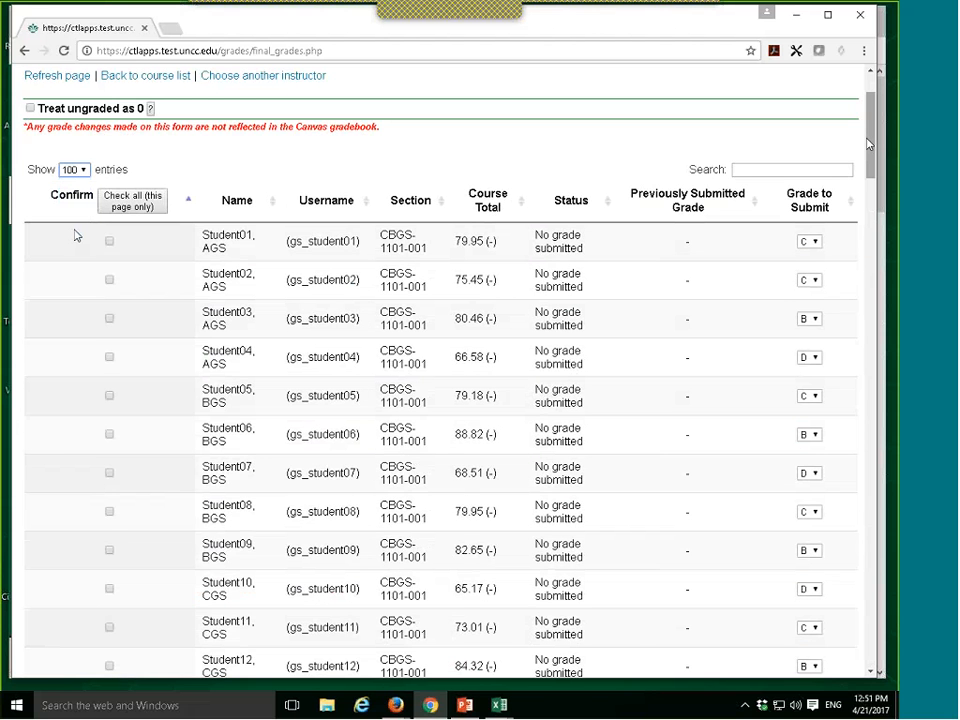
Review the students' course totals and grades to submit on both pages, returning to the start of page 1.
scroll(816, 302, "down", 20)
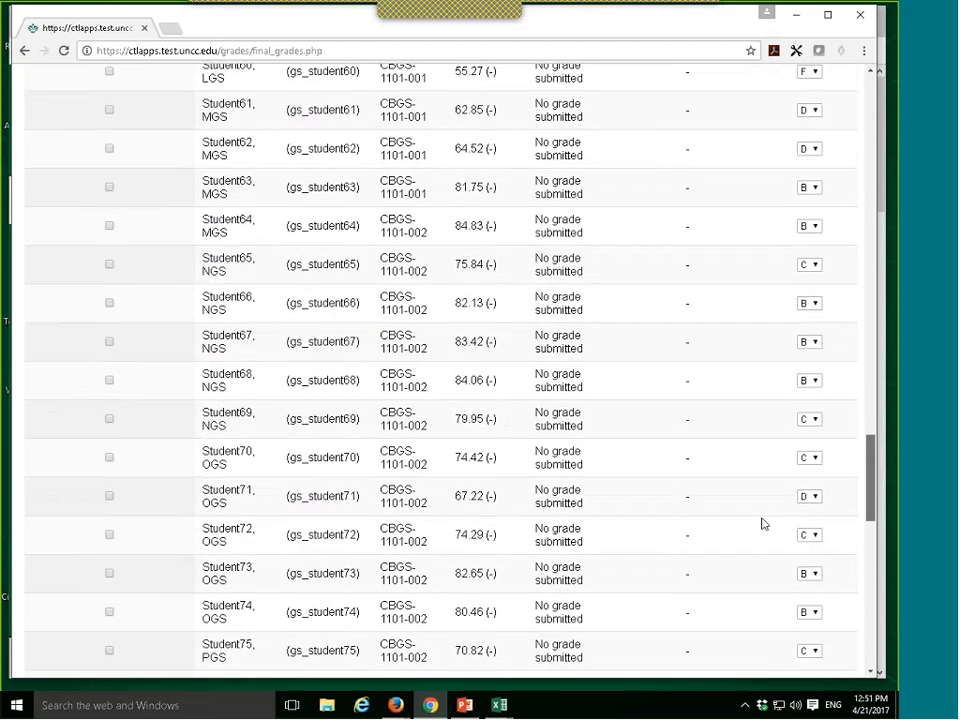
scroll(790, 590, "down", 10)
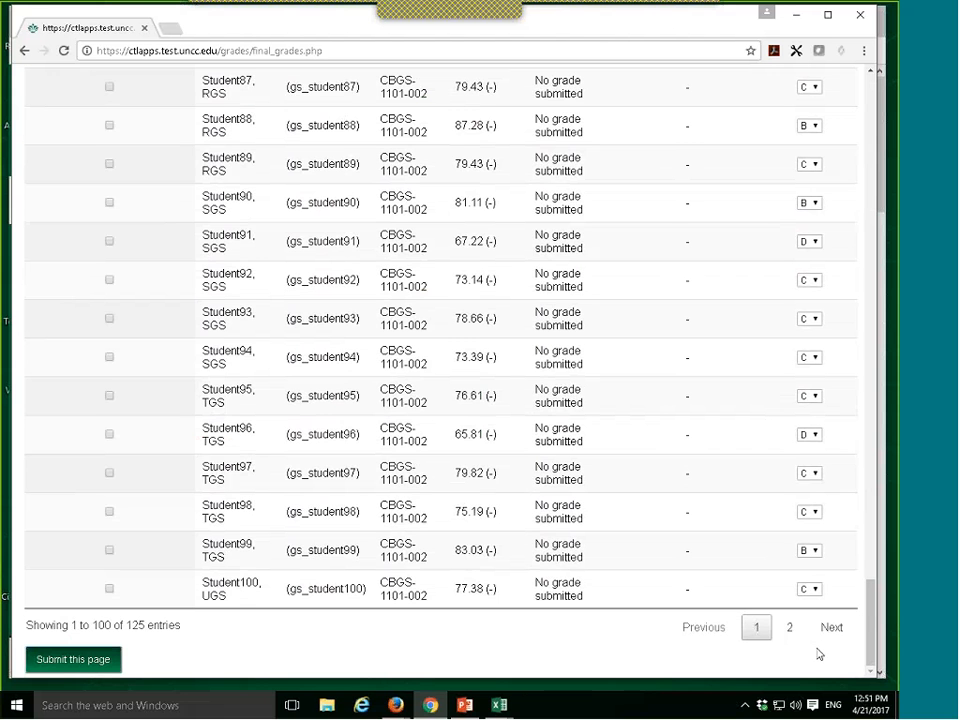
left_click(789, 627)
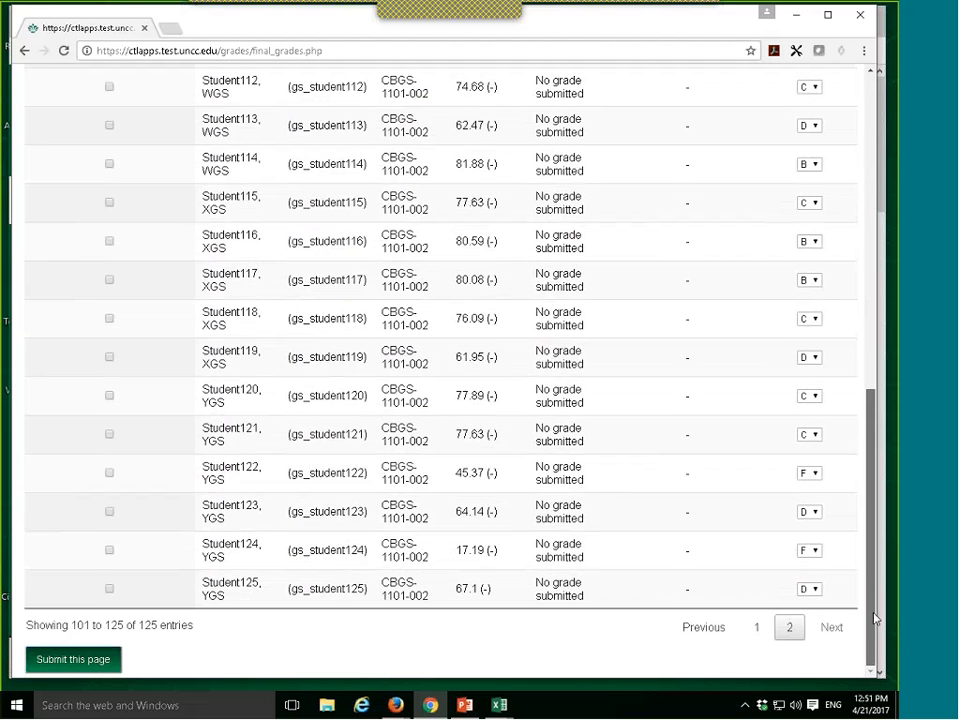
scroll(888, 574, "up", 3)
scroll(440, 370, "up", 2)
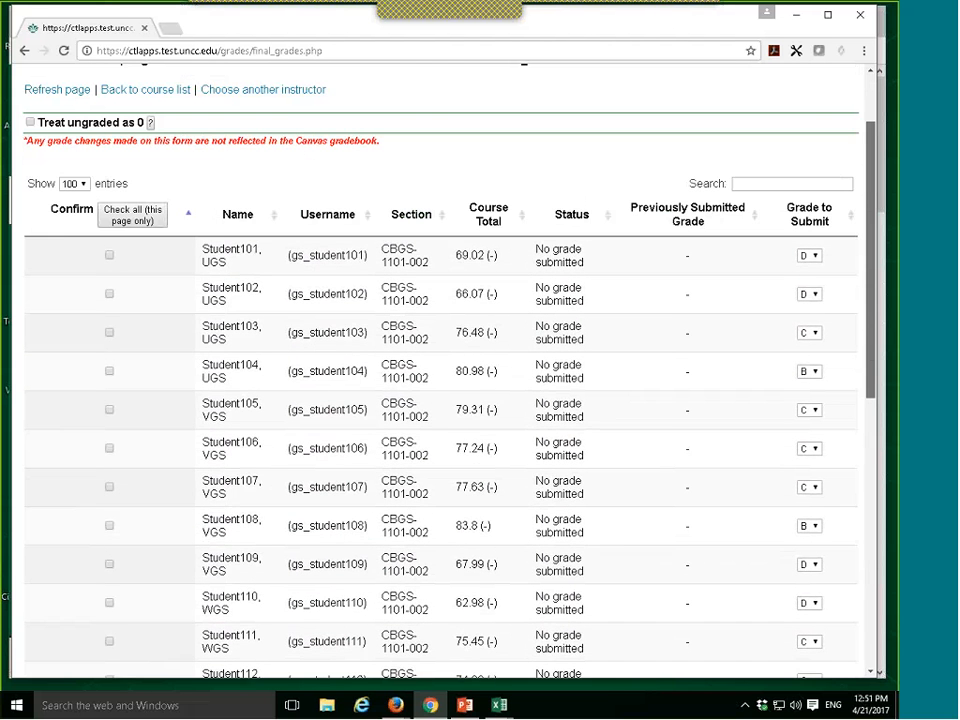
scroll(440, 370, "down", 5)
scroll(836, 639, "down", 2)
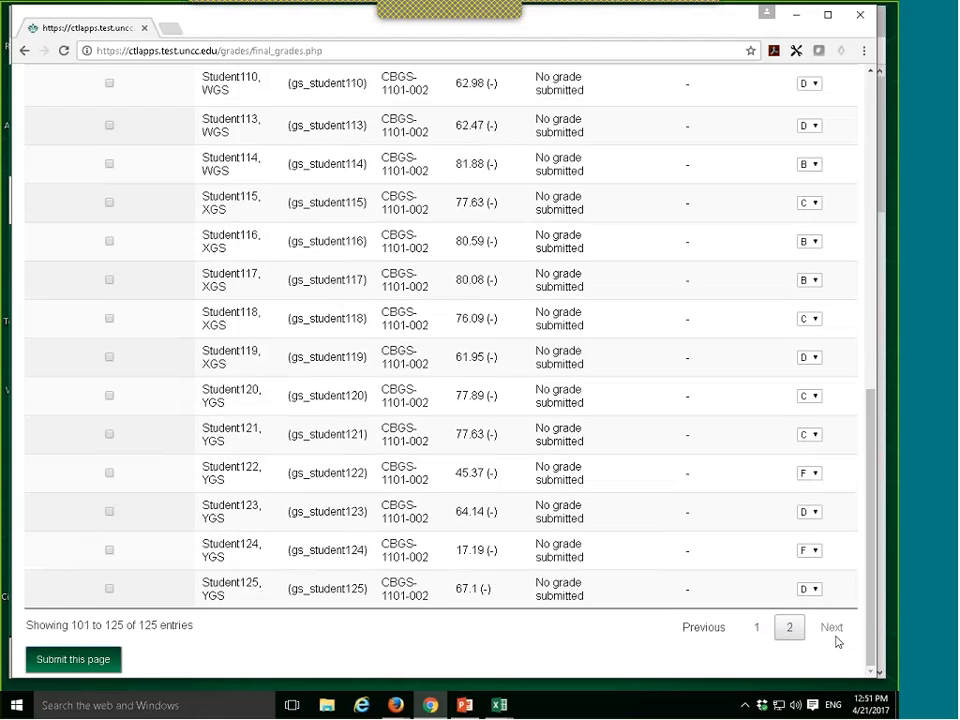
left_click(755, 628)
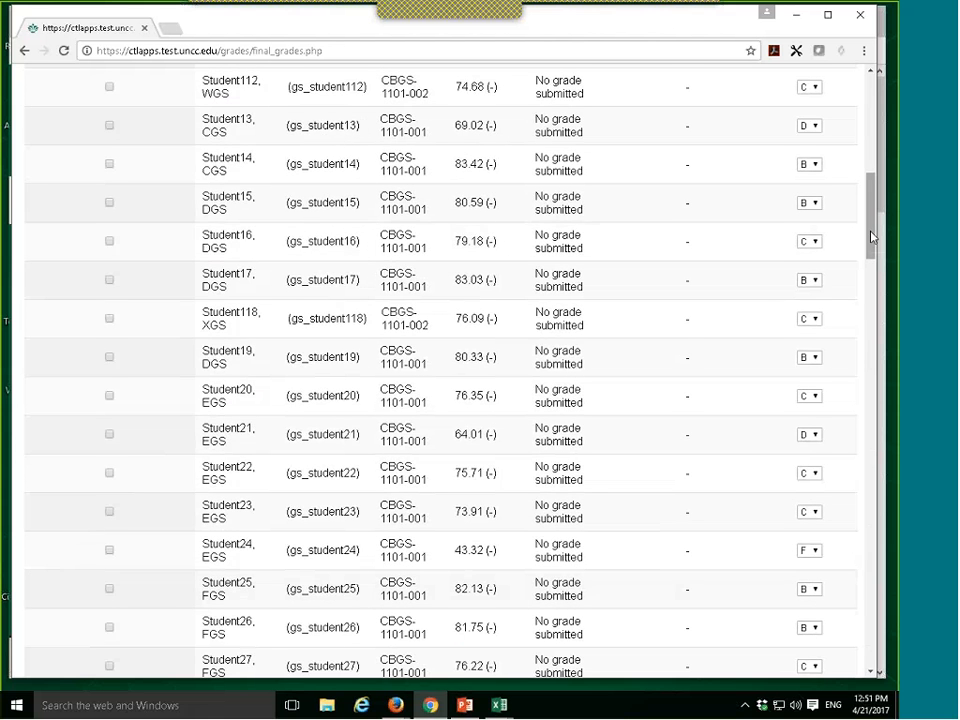
left_click_drag(872, 236, 883, 125)
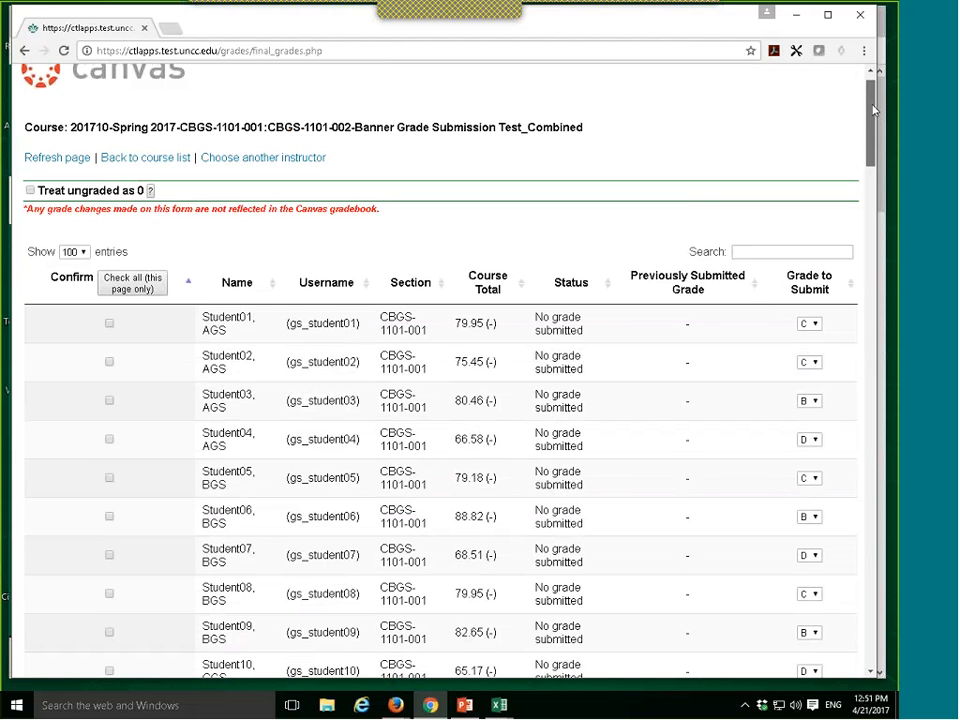
Look at the grade options available for the first student in the table without changing the grade to submit.
scroll(872, 110, "down", 1)
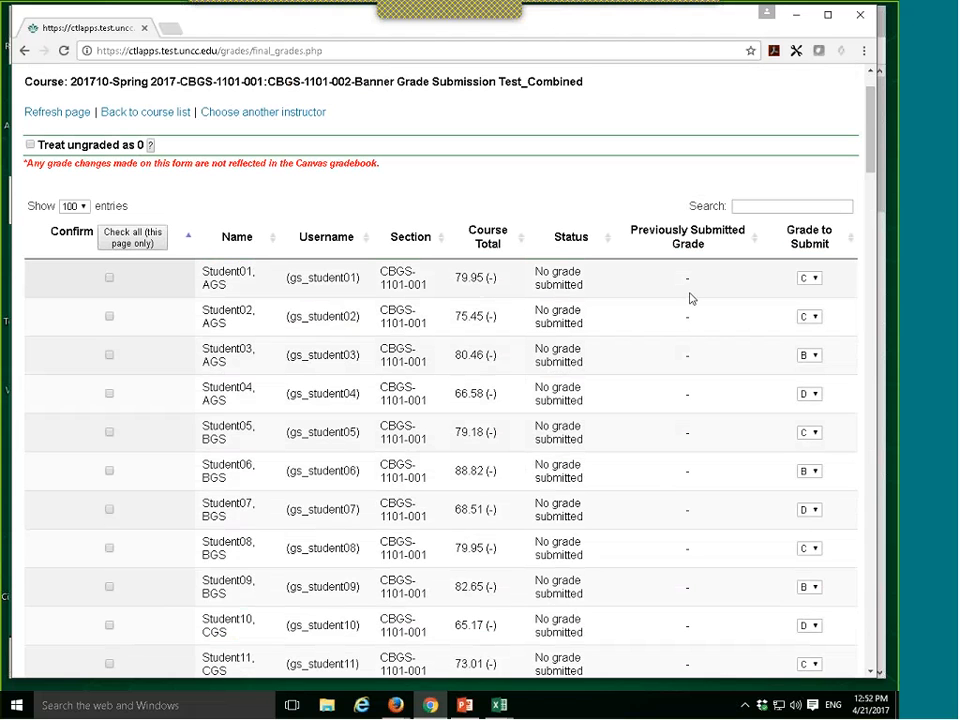
left_click(808, 279)
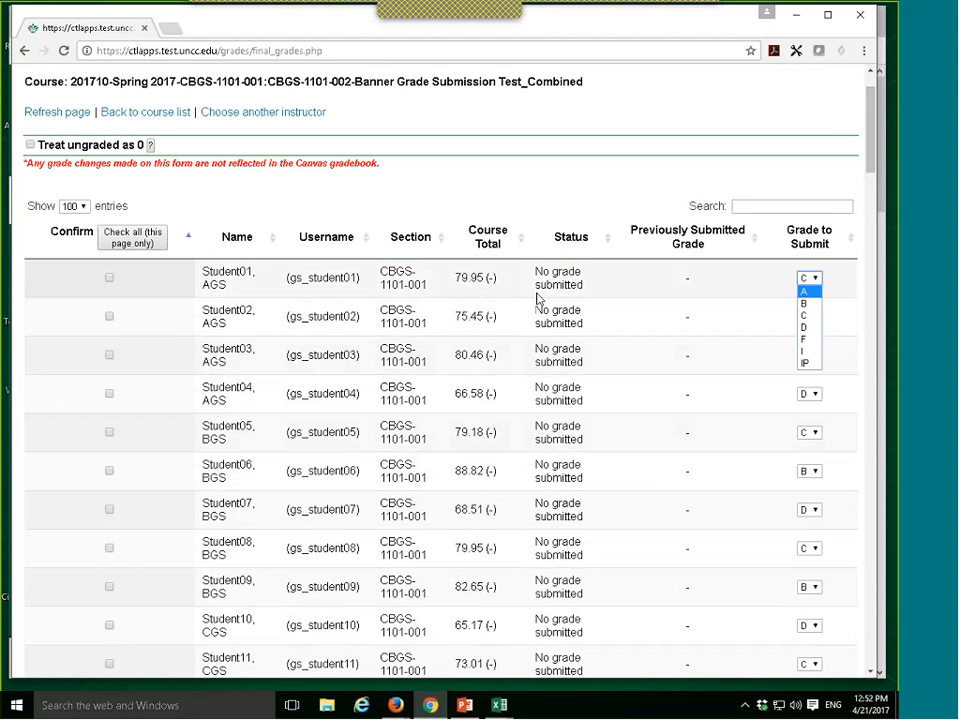
left_click(643, 259)
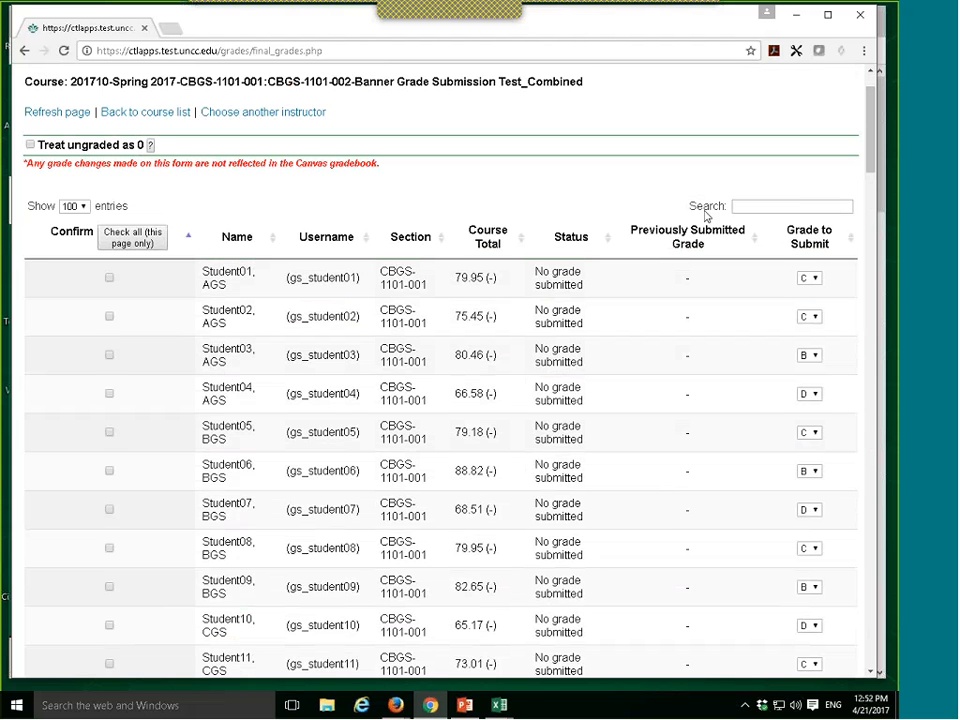
Sort the student table by name, by username, and by section in descending order.
mouse_move(870, 146)
left_mouse_down()
mouse_move(870, 138)
mouse_move(873, 151)
left_mouse_up()
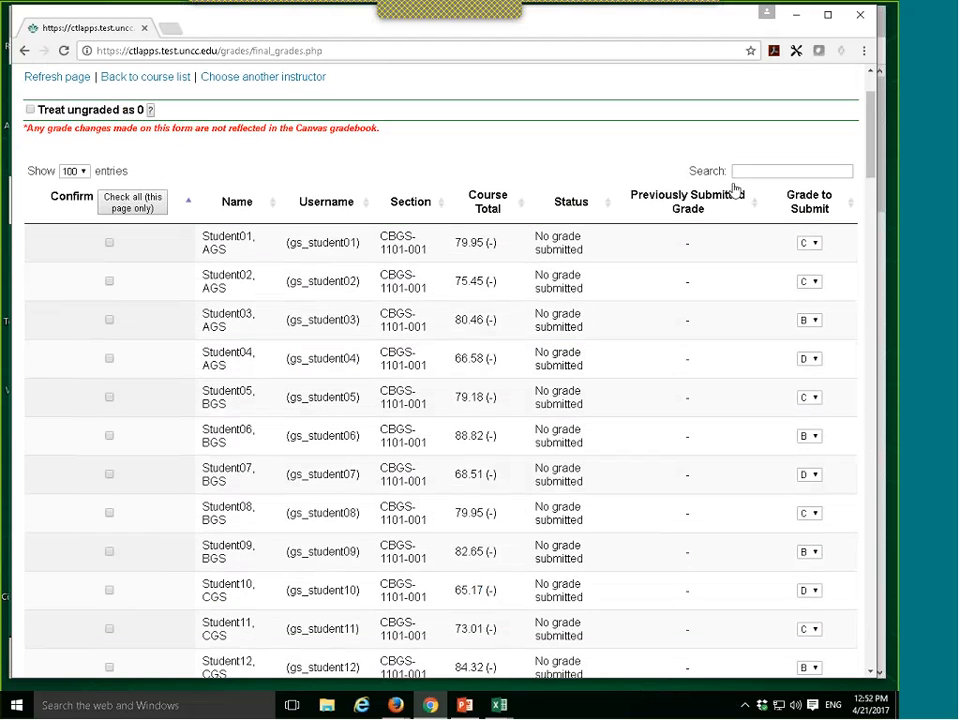
left_click(235, 203)
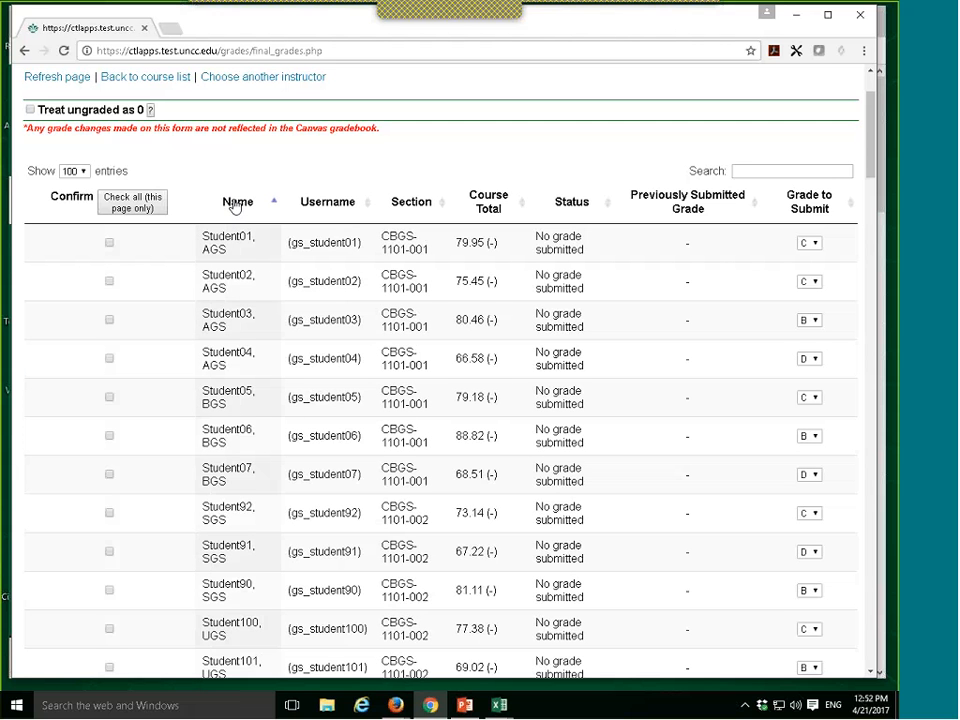
left_click(328, 205)
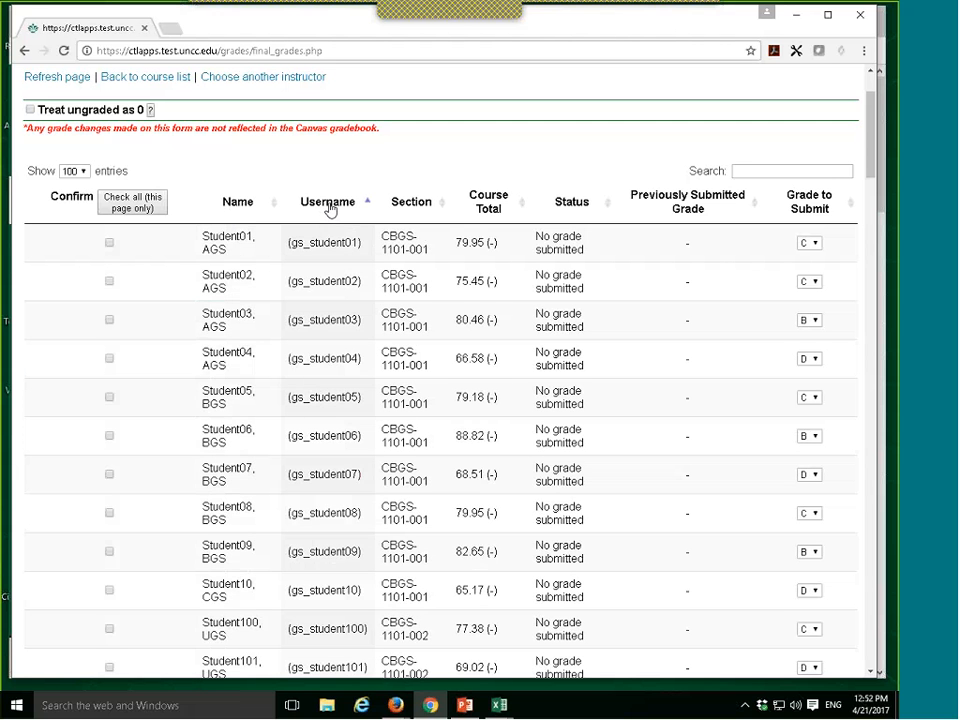
left_click(410, 204)
left_click(410, 204)
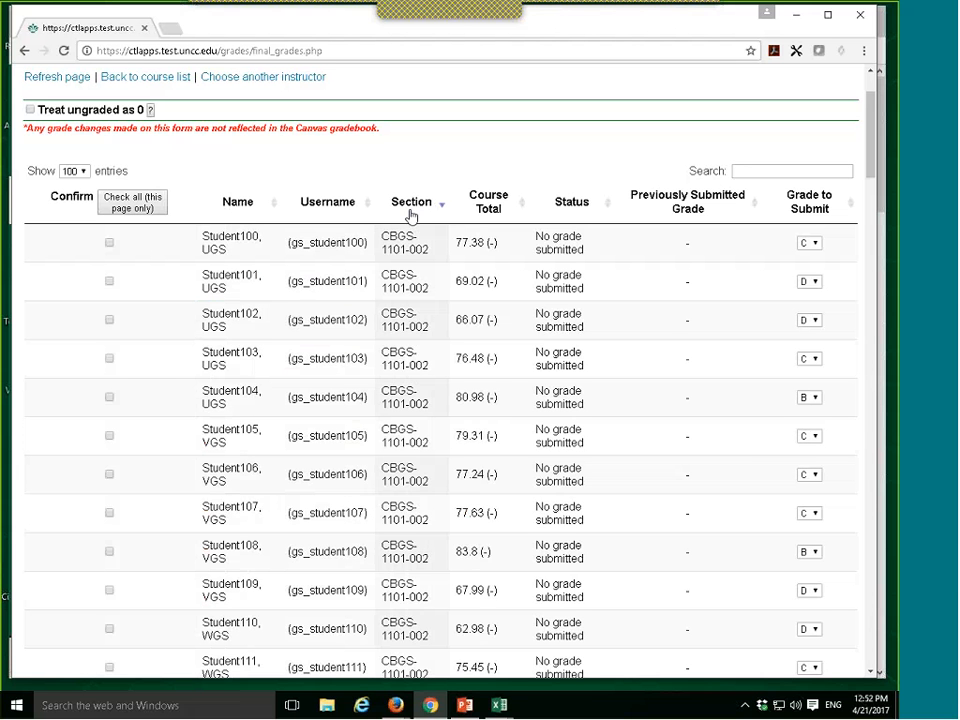
Sort the students by course total from highest to lowest and look over their grades to submit.
left_click(485, 207)
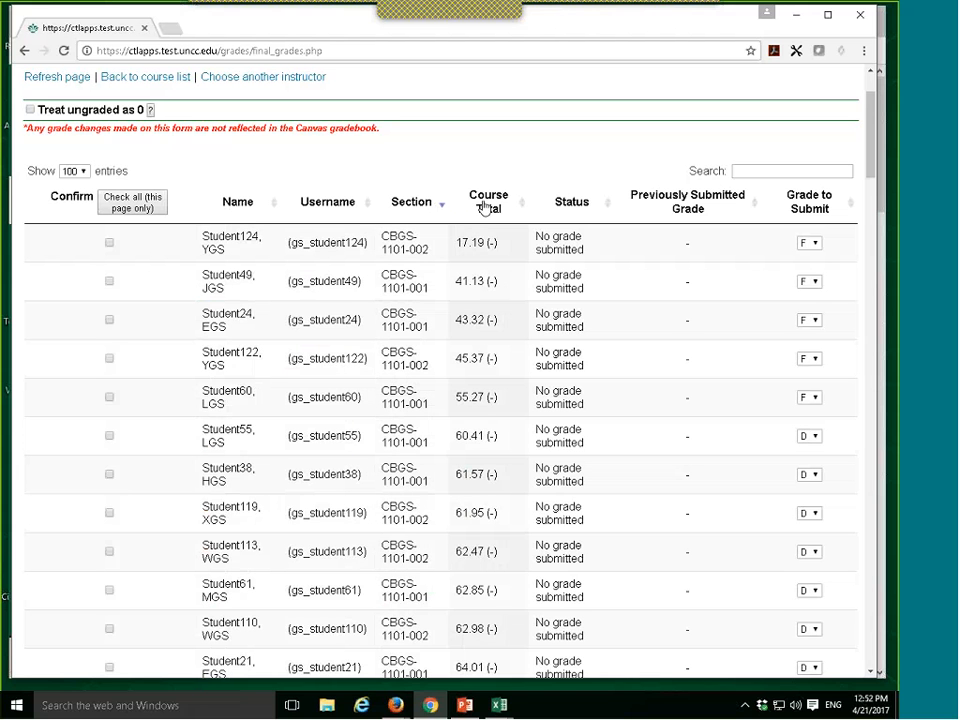
left_click(485, 207)
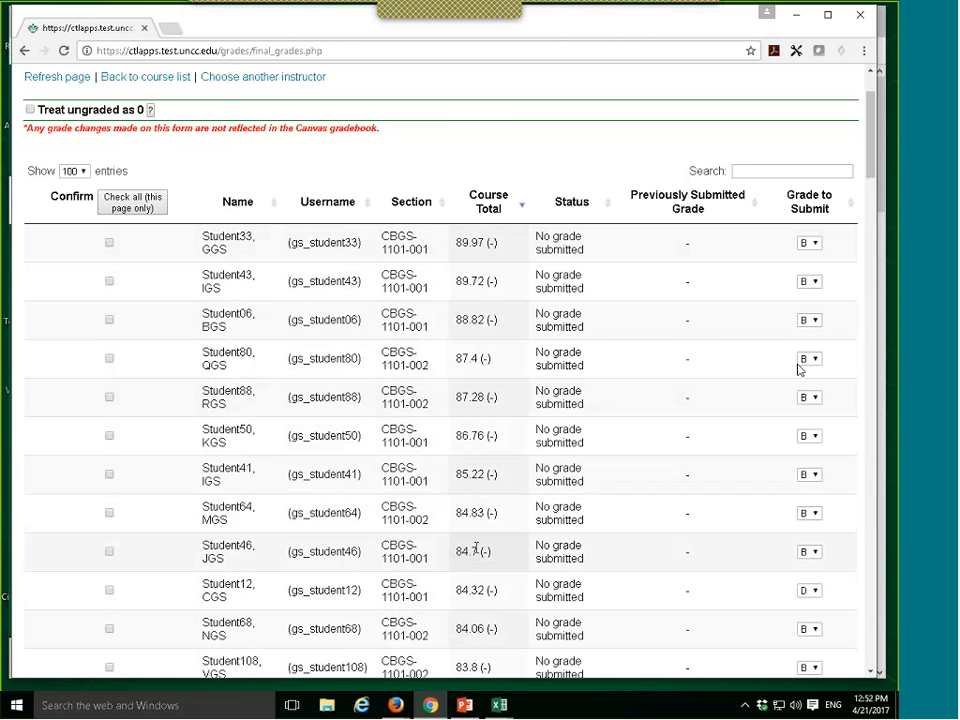
left_click_drag(872, 142, 893, 147)
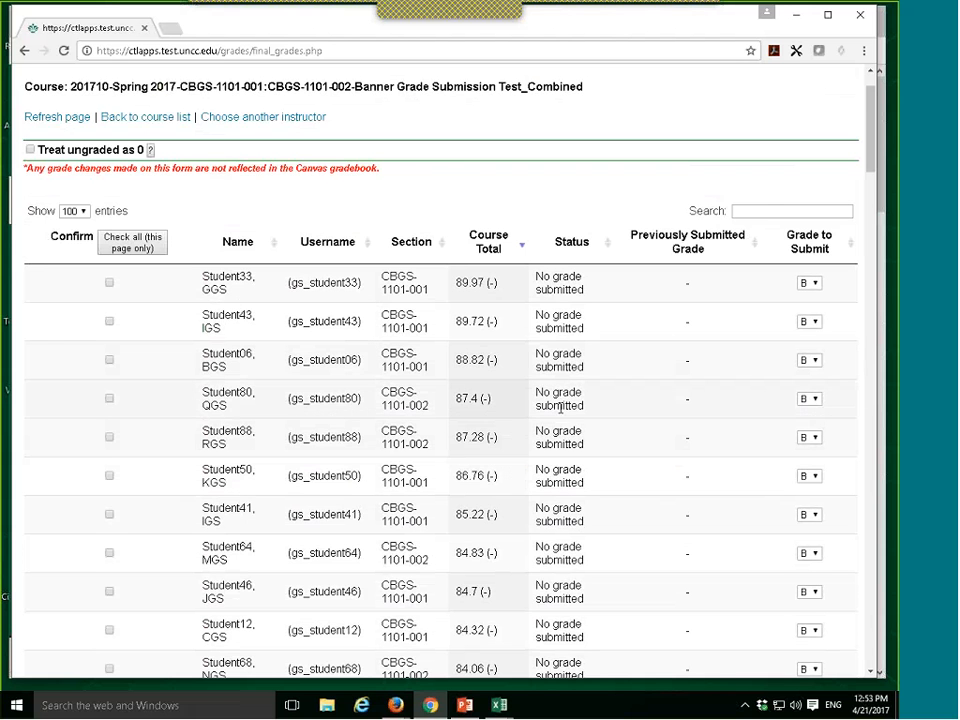
Search the student table for section cbgs-1101-001, look over the matching students, and clear the search.
left_click(767, 209)
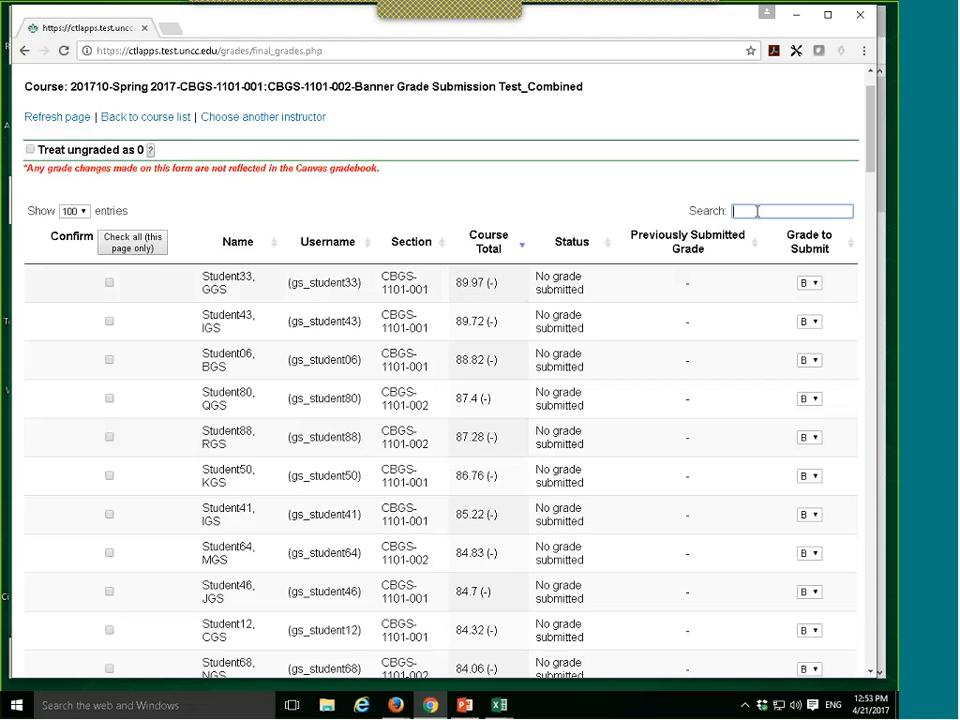
type("101")
key("BackSpace")
key("BackSpace")
key("BackSpace")
type("ch")
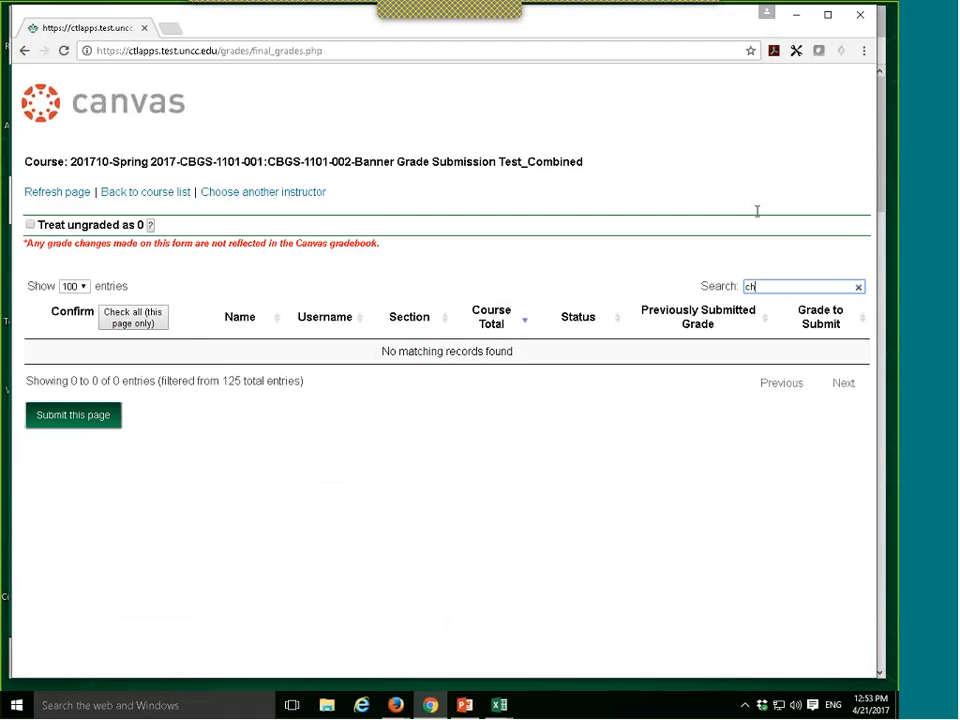
key("BackSpace")
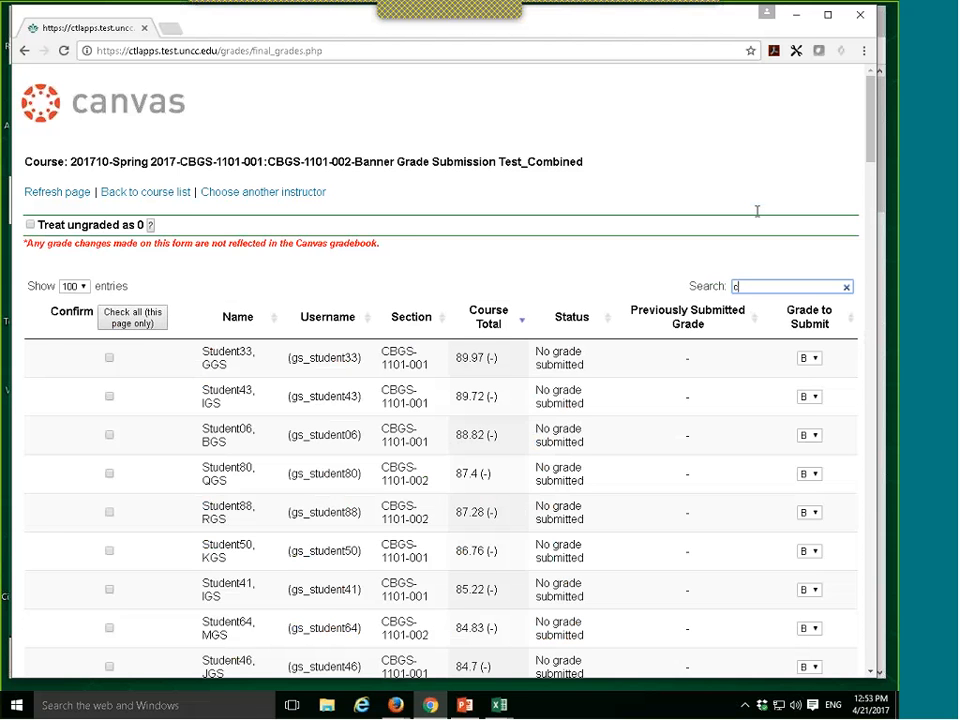
type("bs")
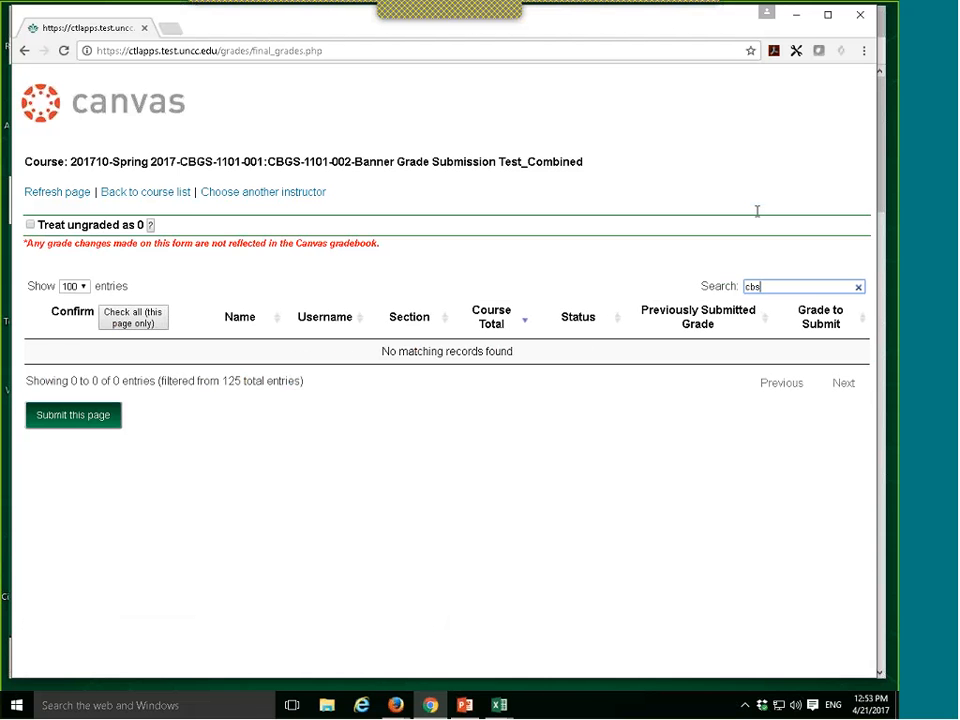
key("BackSpace")
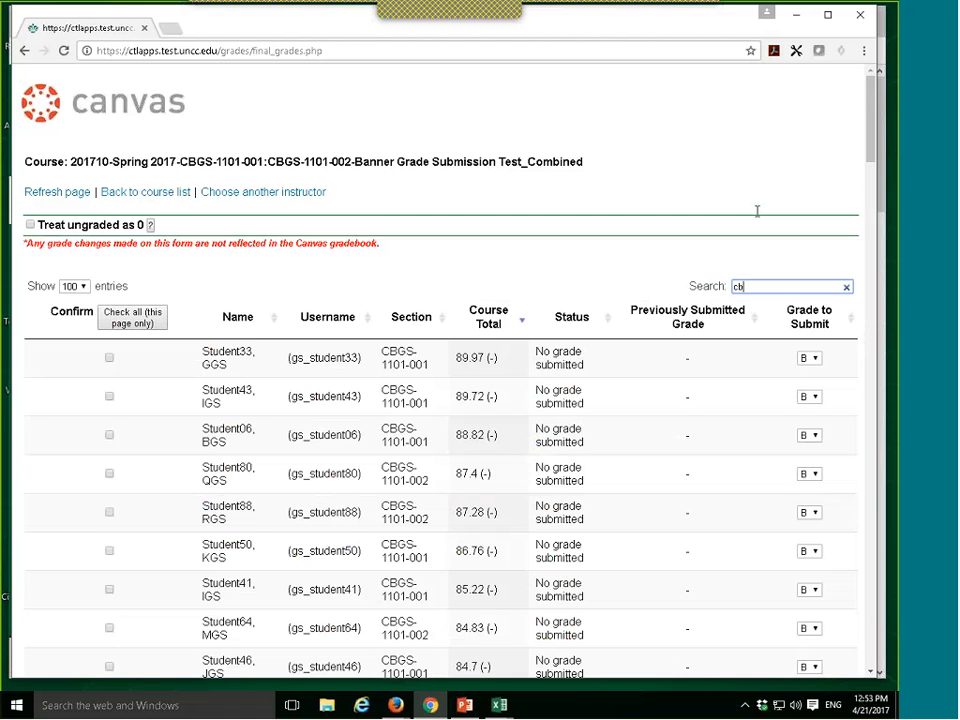
type("gs-1101-001")
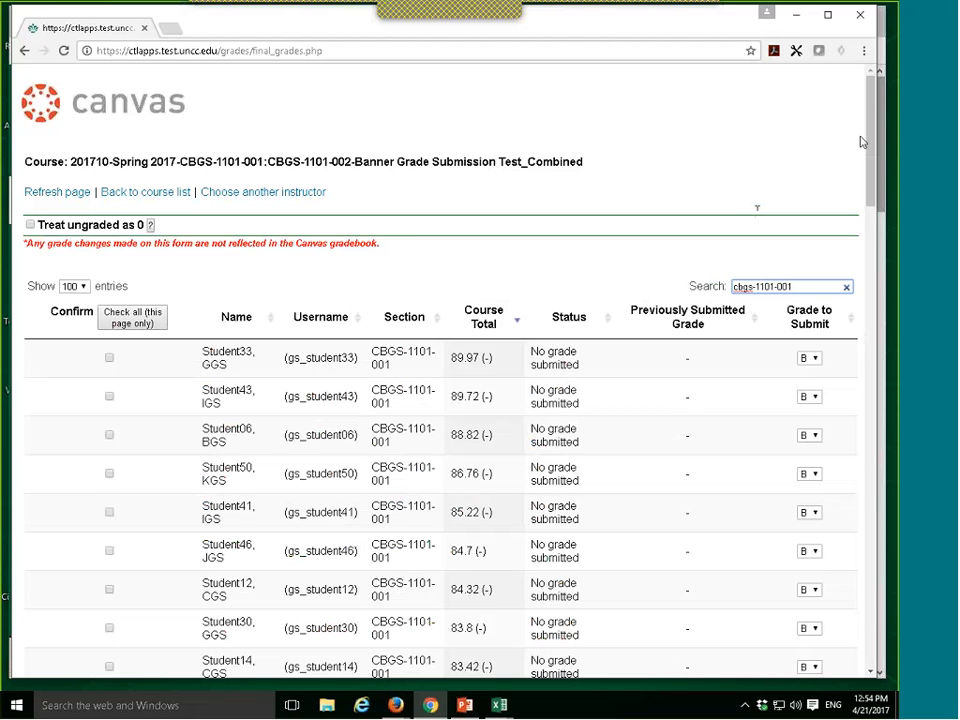
scroll(440, 217, "down", 3)
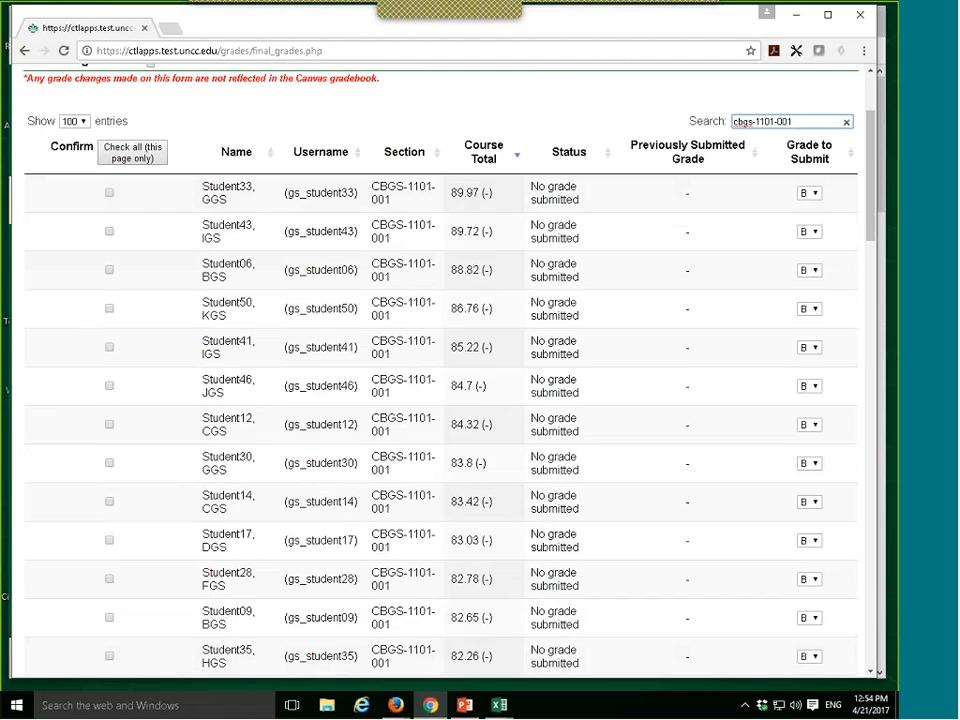
left_click_drag(870, 180, 884, 133)
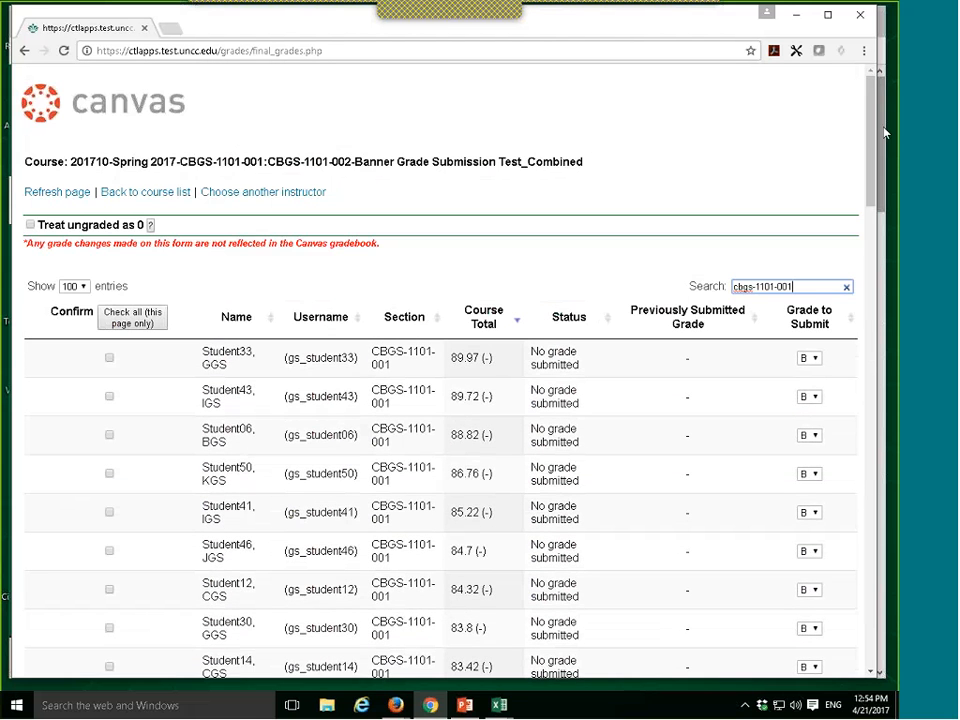
left_click(846, 287)
mouse_move(872, 146)
left_mouse_down()
mouse_move(869, 171)
mouse_move(868, 151)
left_mouse_up()
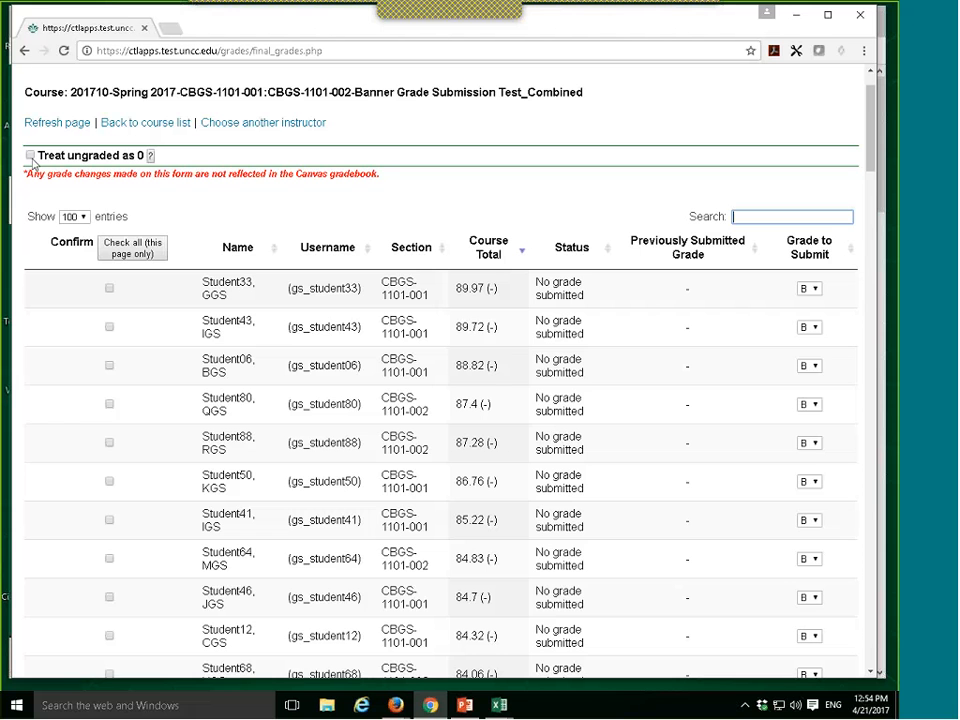
Turn on Treat ungraded as 0 to see its effect on course totals, and turn the option off again.
left_click(168, 206)
left_click(30, 156)
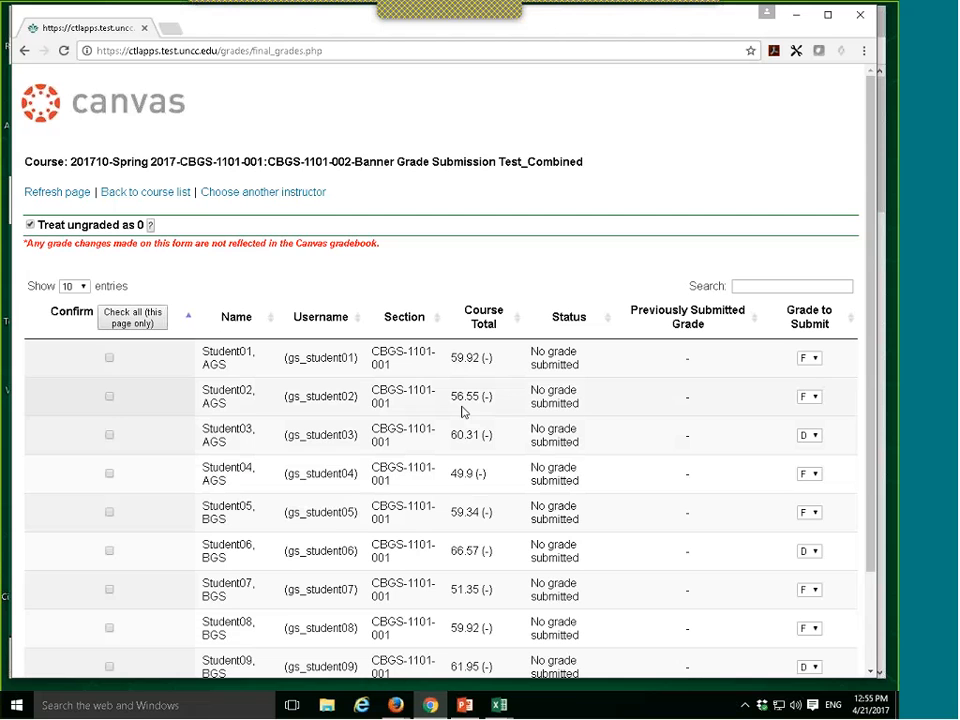
left_click(30, 225)
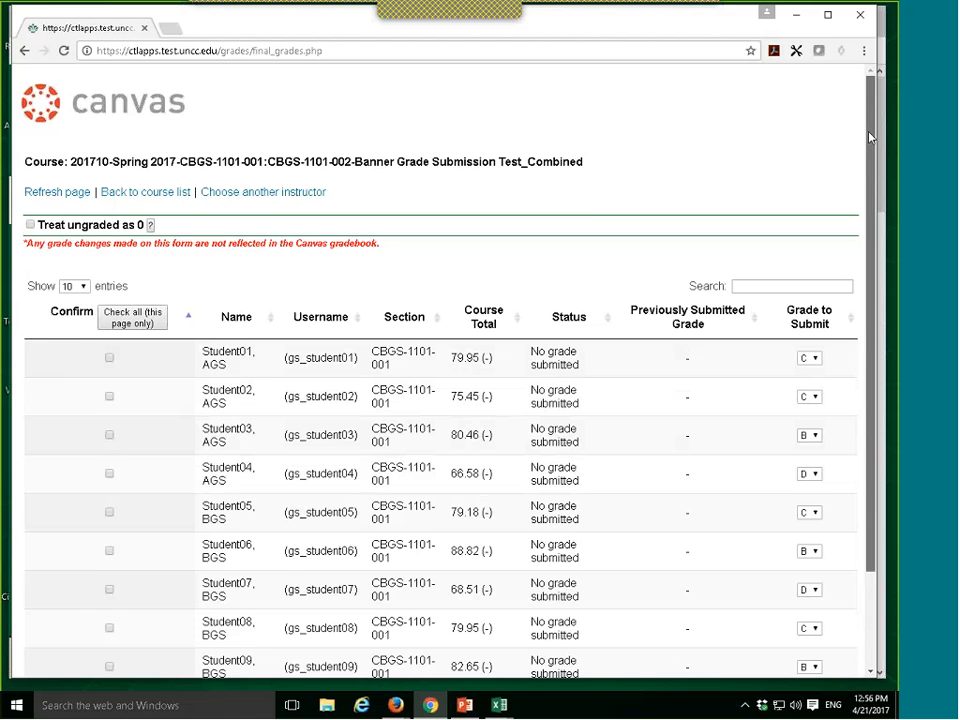
Show 75 entries per page and mark the grades of all students on the page as confirmed.
scroll(700, 240, "down", 1)
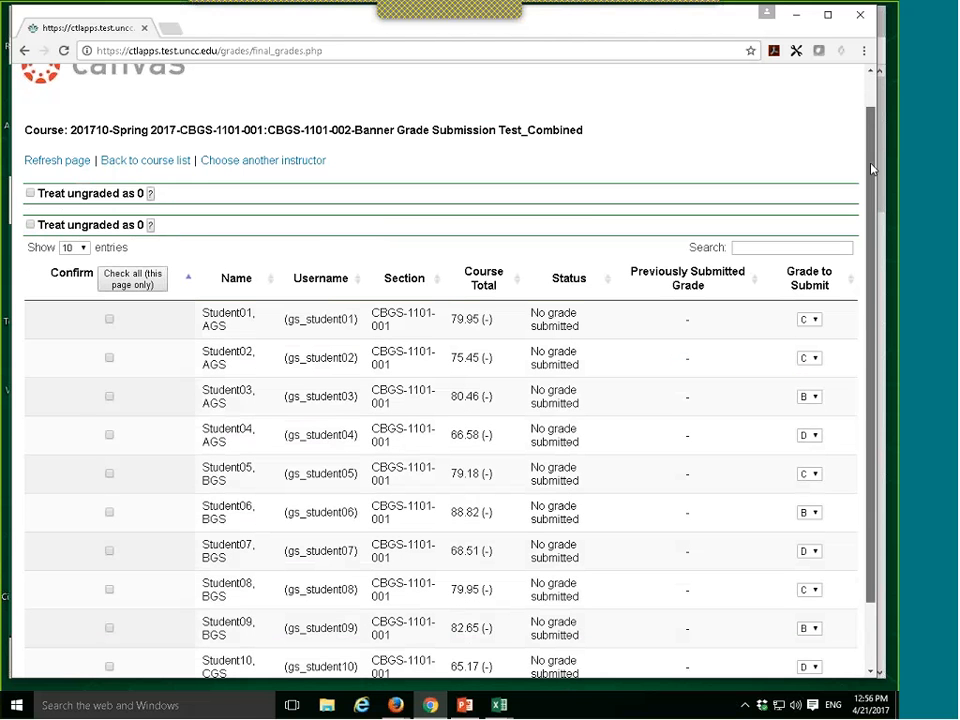
left_click(140, 283)
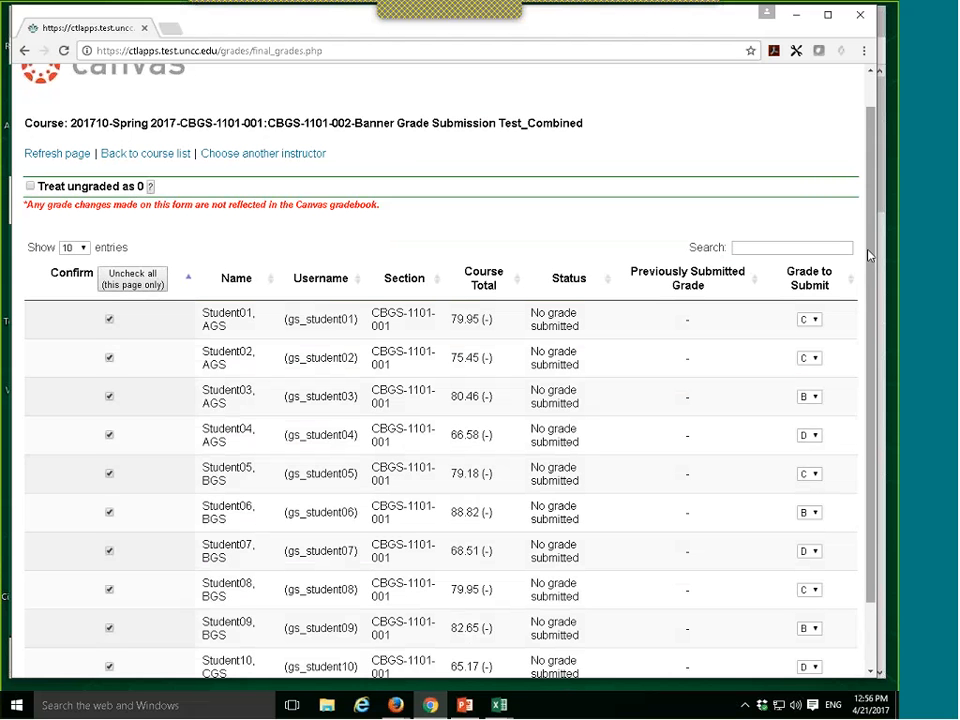
scroll(870, 306, "down", 1)
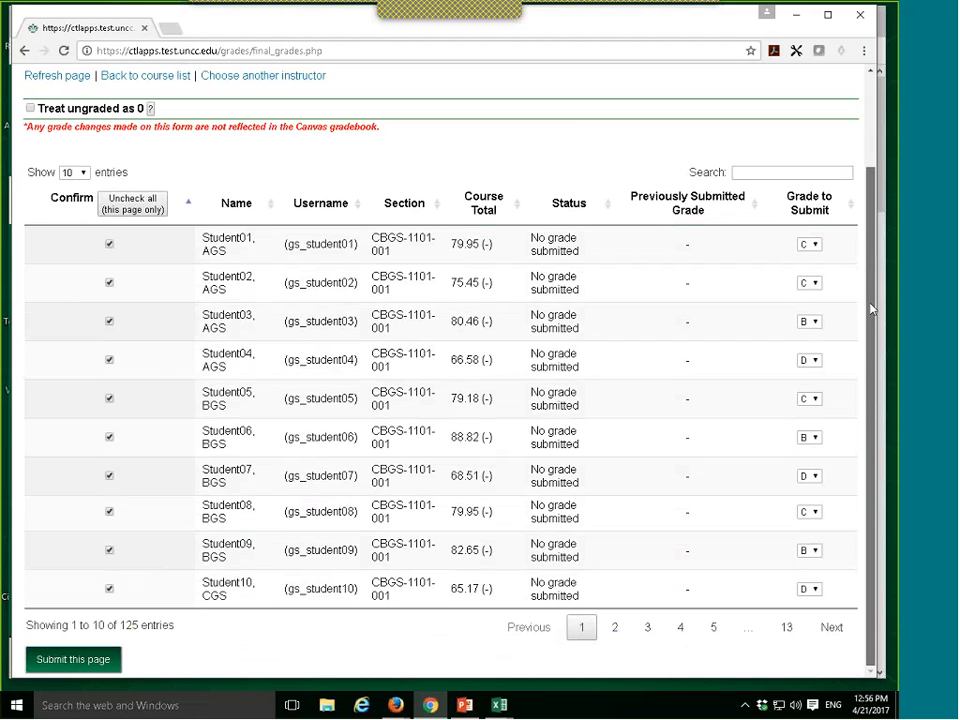
scroll(870, 310, "up", 1)
left_click(75, 182)
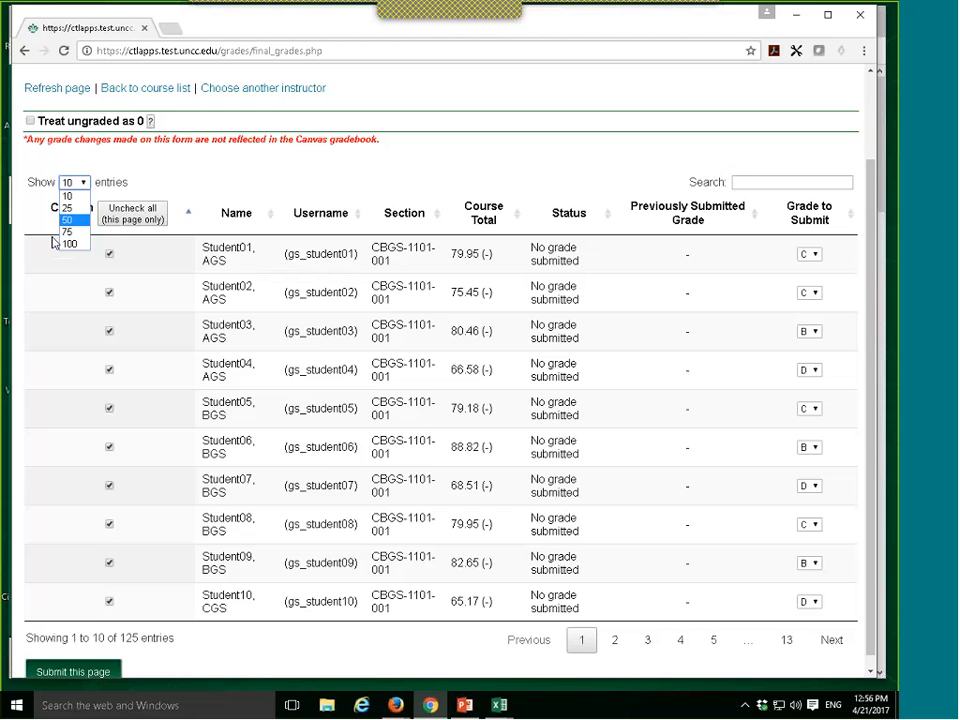
left_click(67, 232)
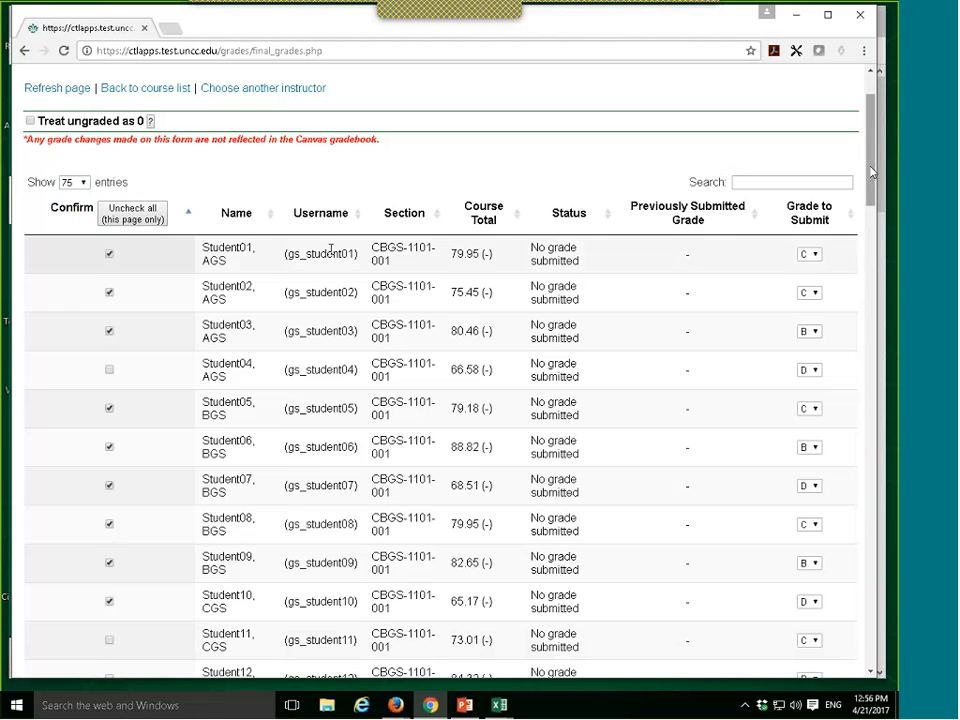
mouse_move(864, 163)
left_mouse_down()
mouse_move(848, 520)
mouse_move(820, 653)
mouse_move(771, 661)
left_mouse_up()
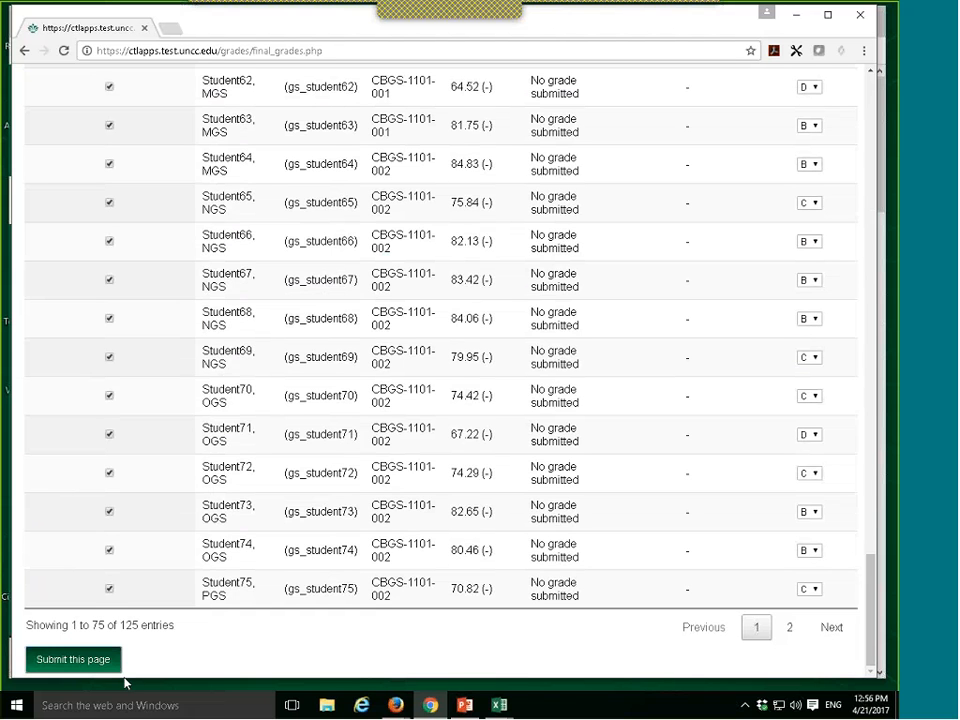
Submit this page's grades to Banner, acknowledging that changes made on the form are not reflected in the Canvas gradebook.
left_click(76, 661)
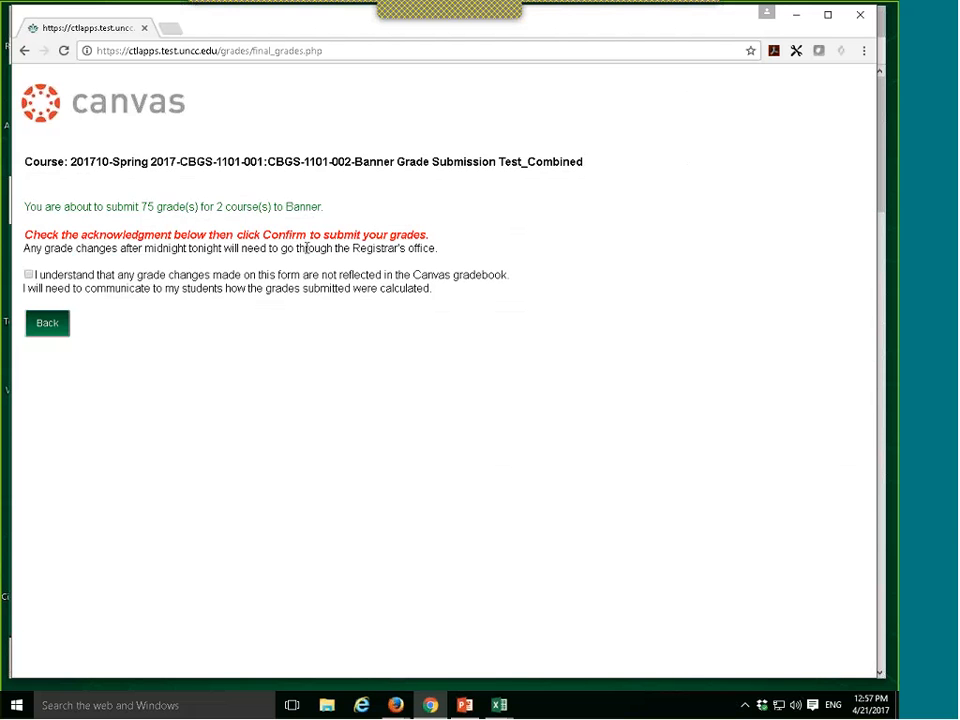
left_click(29, 276)
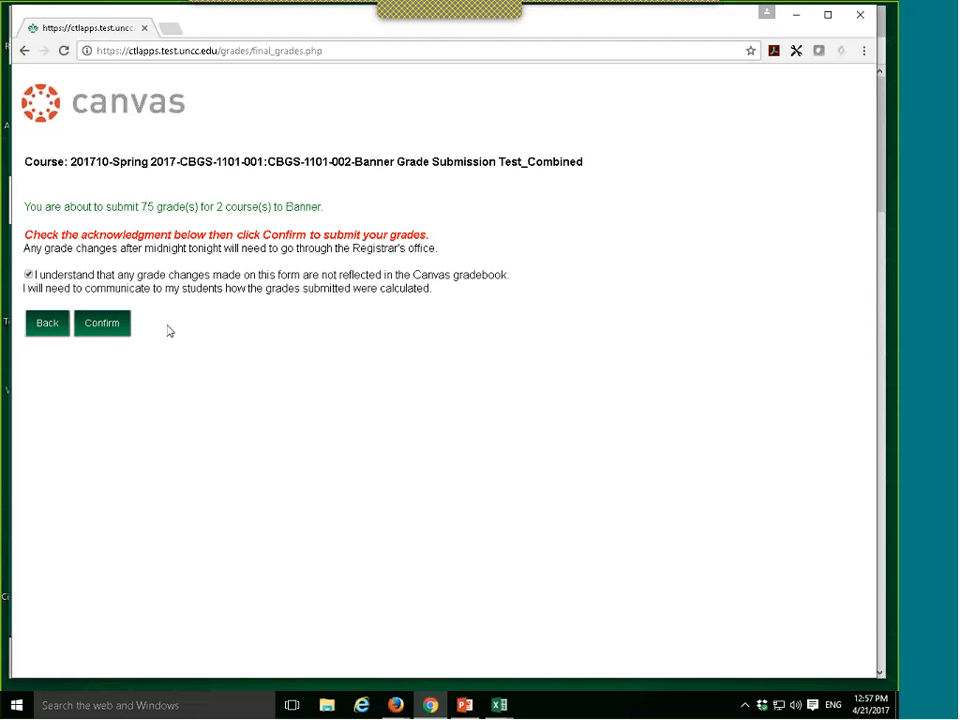
left_click(111, 331)
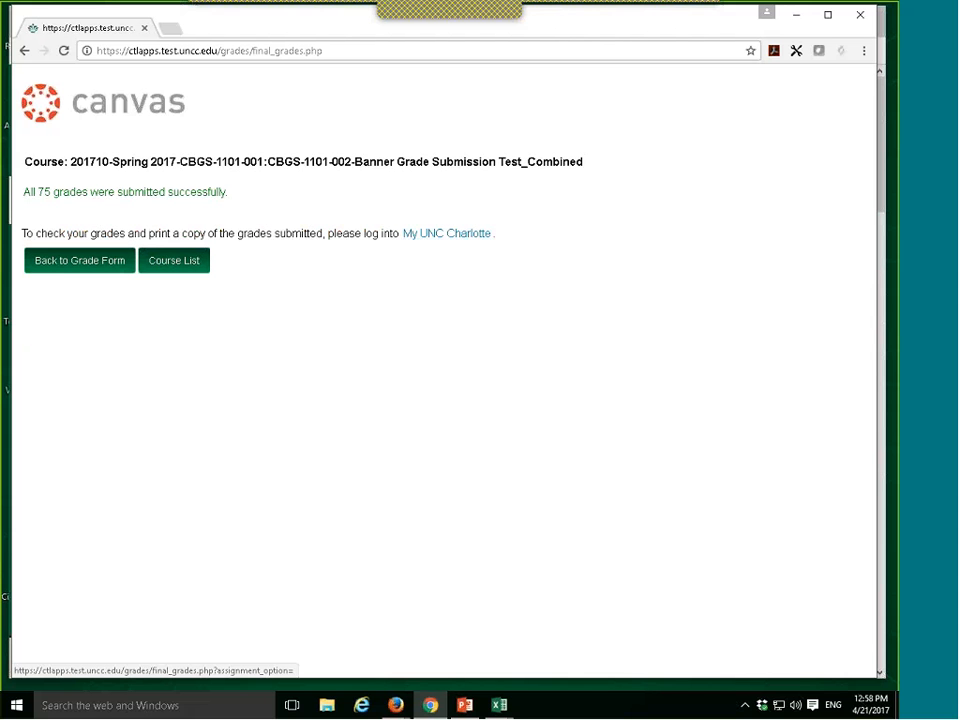
Return to the combined course's grade form and refresh it.
left_click(80, 261)
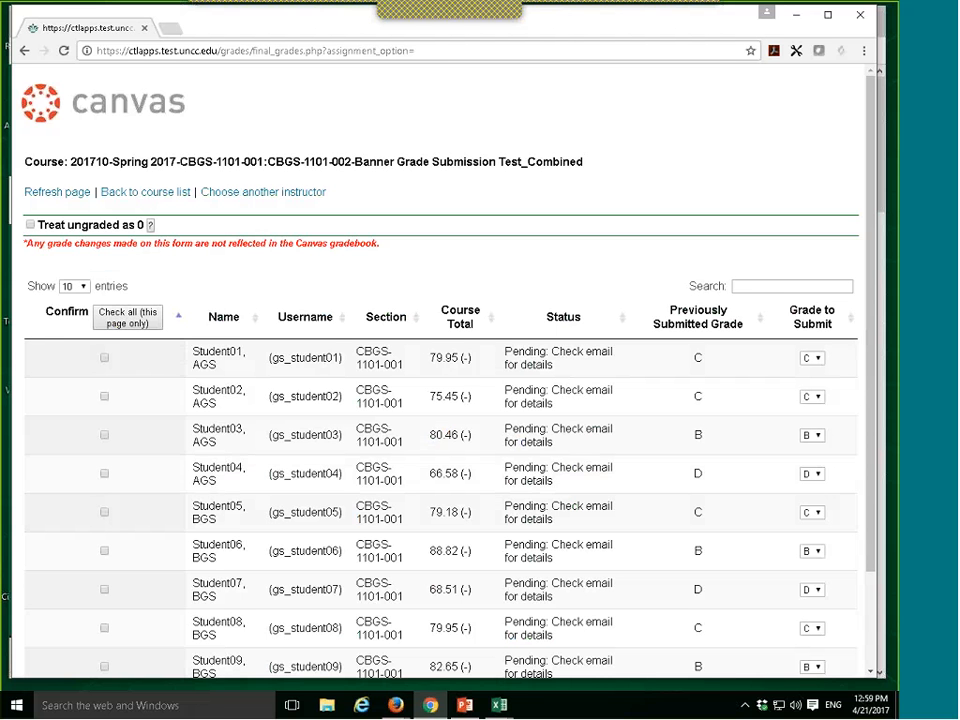
left_click(53, 196)
Try a grade to submit of A for the first student in the table, and set it back to C.
left_click(812, 357)
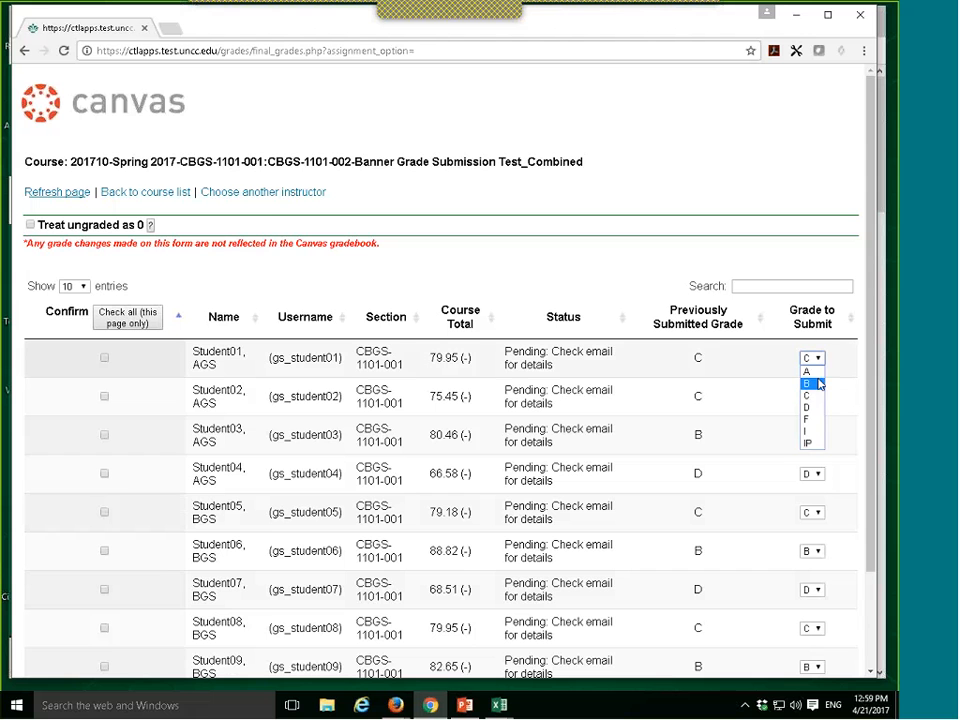
left_click(814, 372)
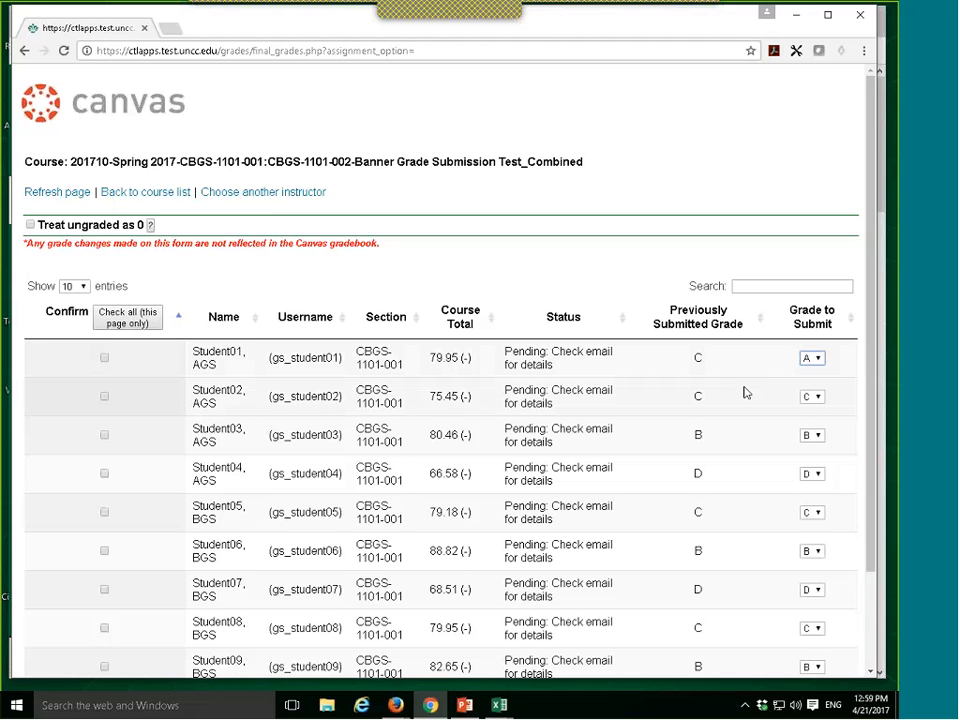
left_click(815, 362)
left_click(817, 397)
Set the student grade table to show 100 entries per page.
scroll(868, 326, "down", 2)
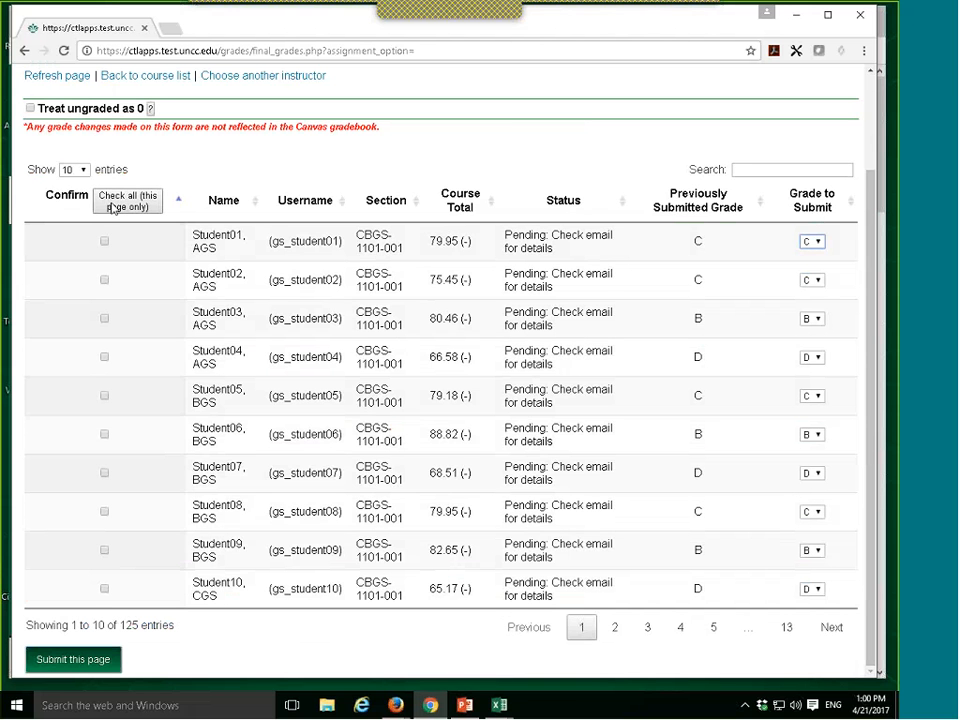
left_click(73, 169)
left_click(71, 229)
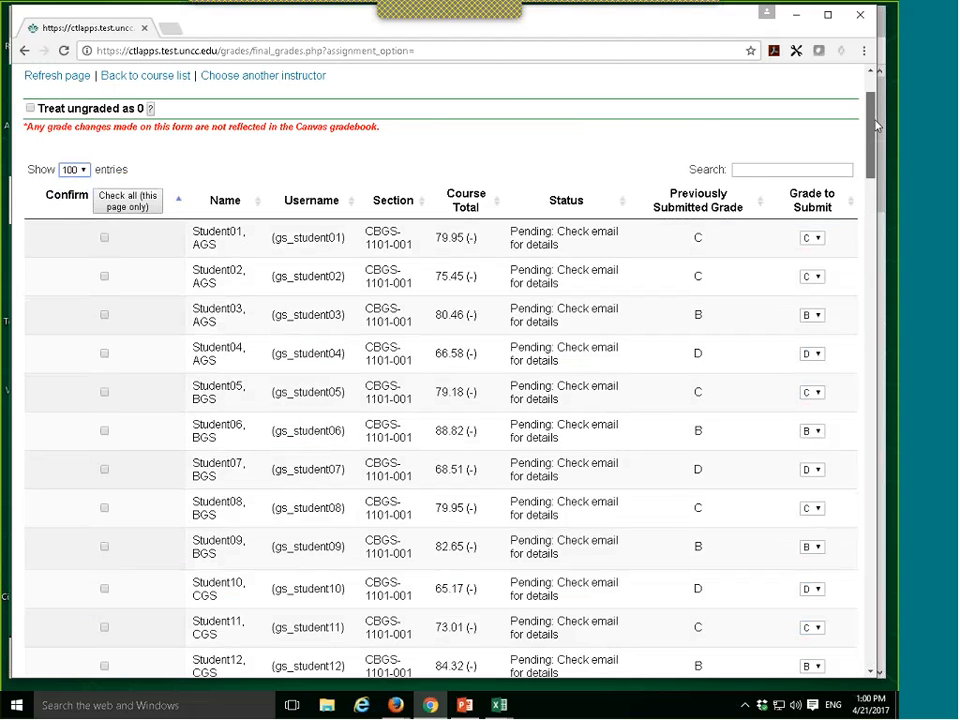
Switch to the Canvas dashboard in Firefox and open the gradebook of the Spring 2017 CBGS-1101 combined course.
left_click_drag(875, 123, 878, 86)
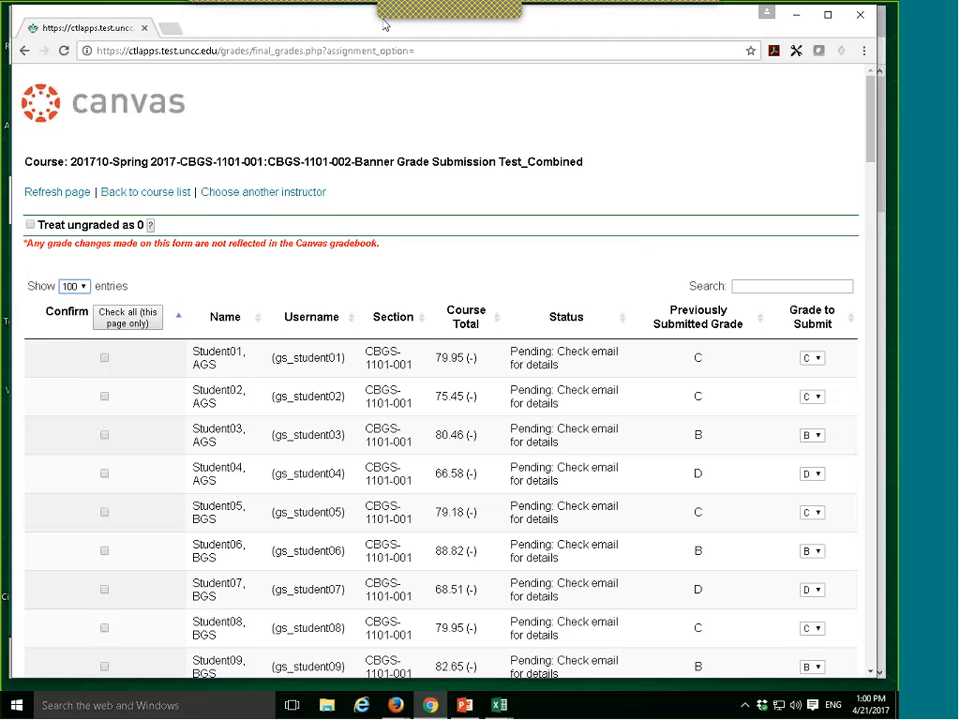
left_click(797, 20)
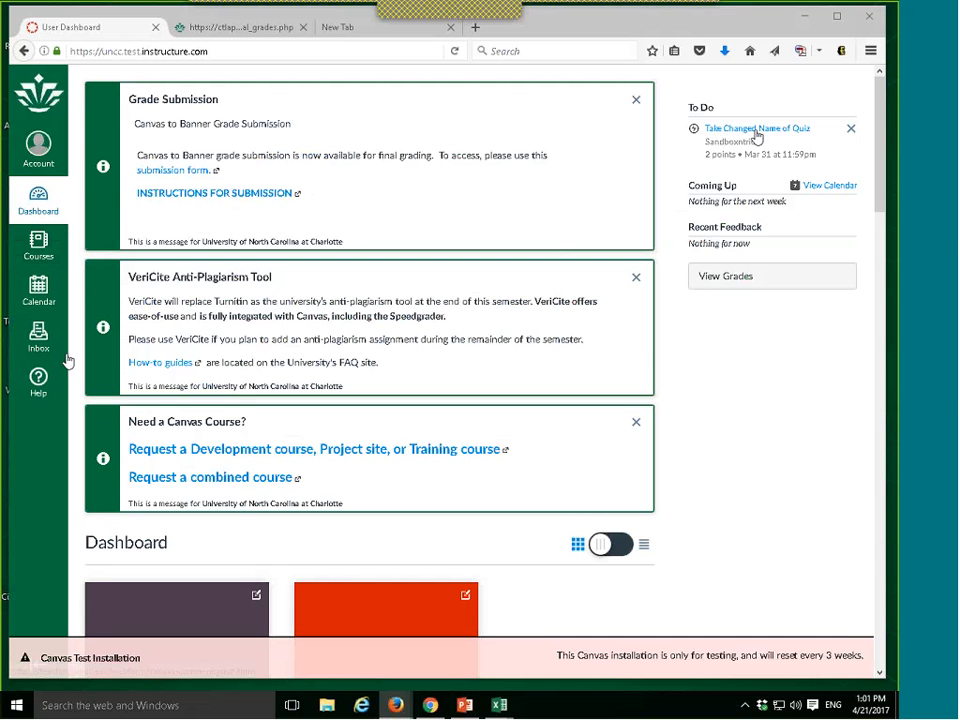
scroll(757, 137, "down", 5)
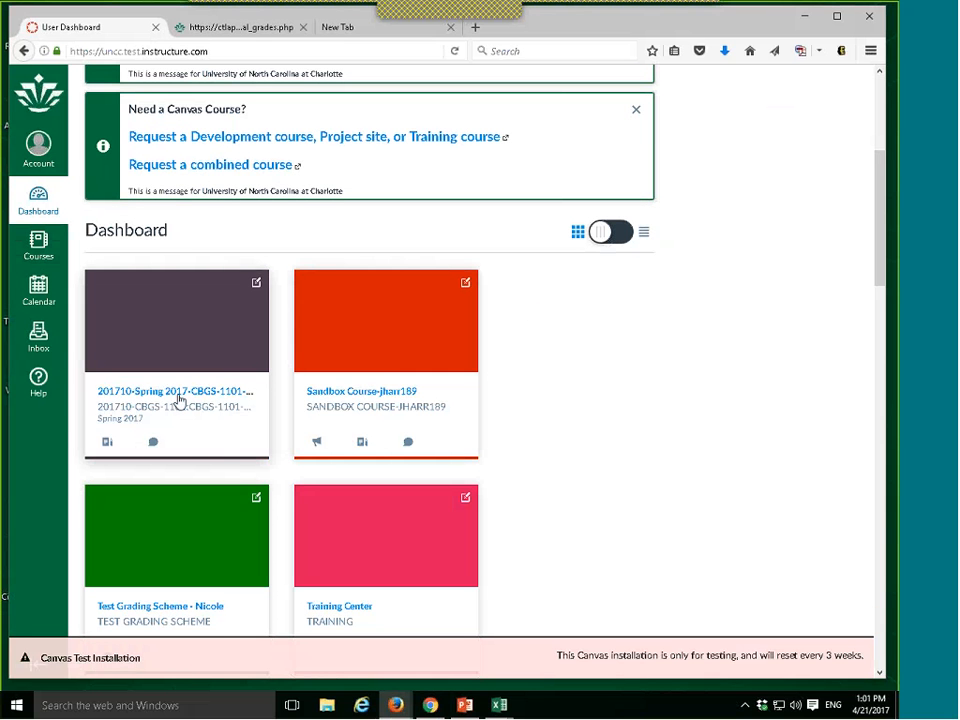
left_click(176, 392)
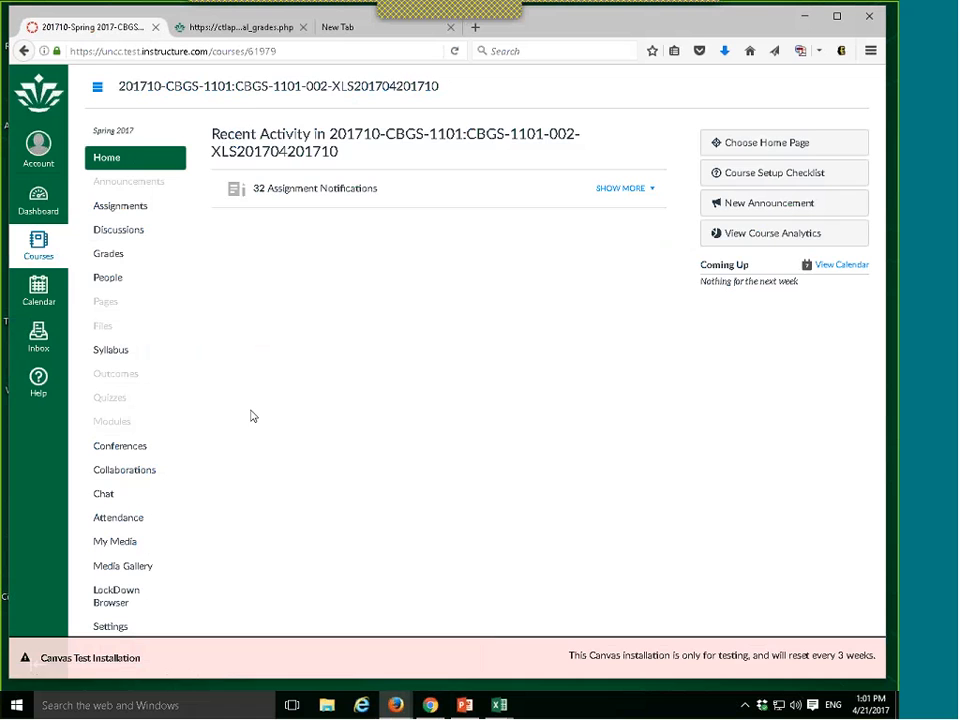
left_click(109, 258)
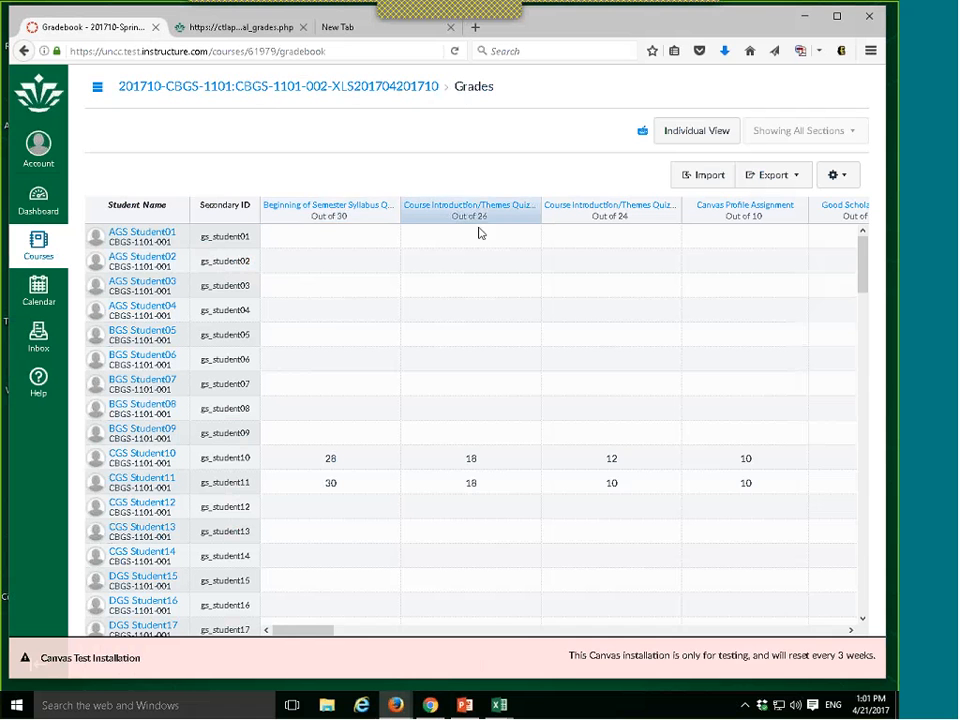
Mute the Beginning of Semester Syllabus Quiz and the Course Introduction/Themes Quiz that is out of 24.
left_click(393, 216)
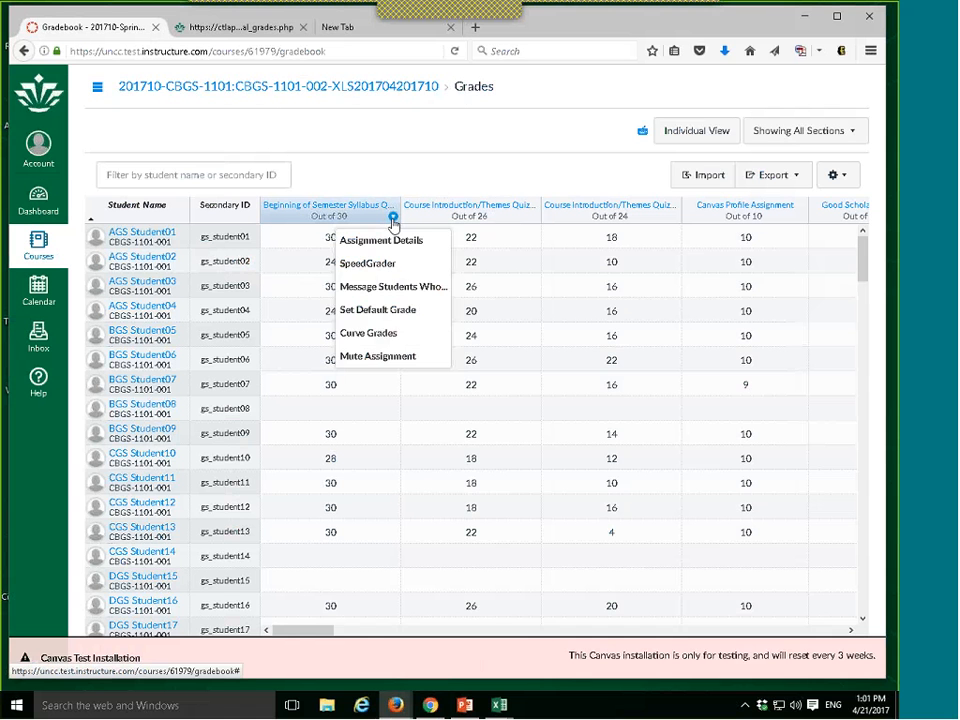
left_click(378, 354)
left_click(540, 510)
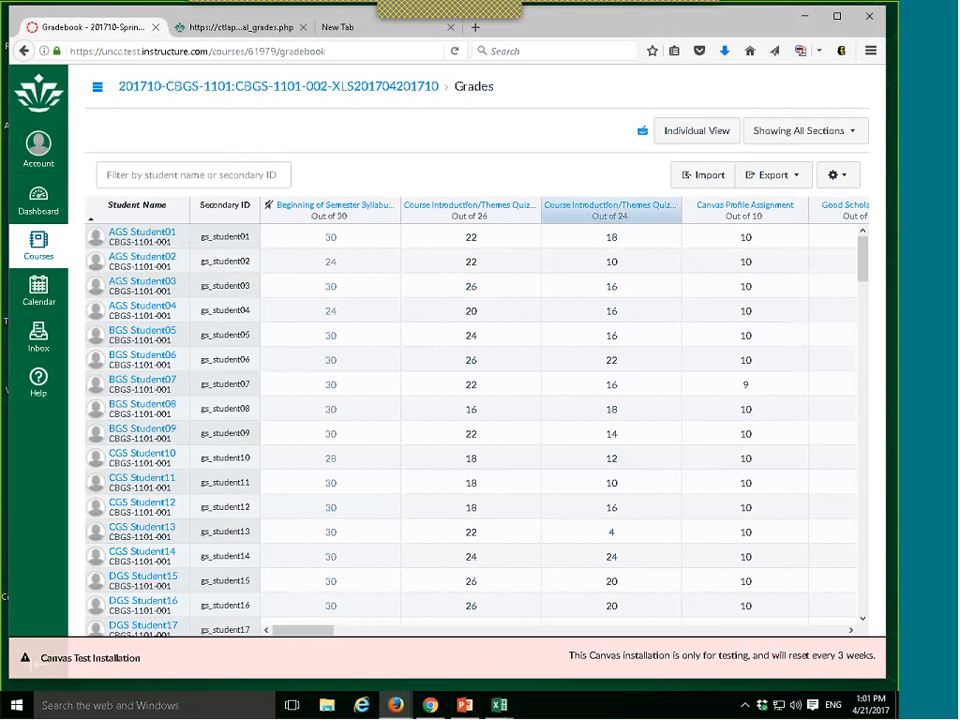
left_click(675, 217)
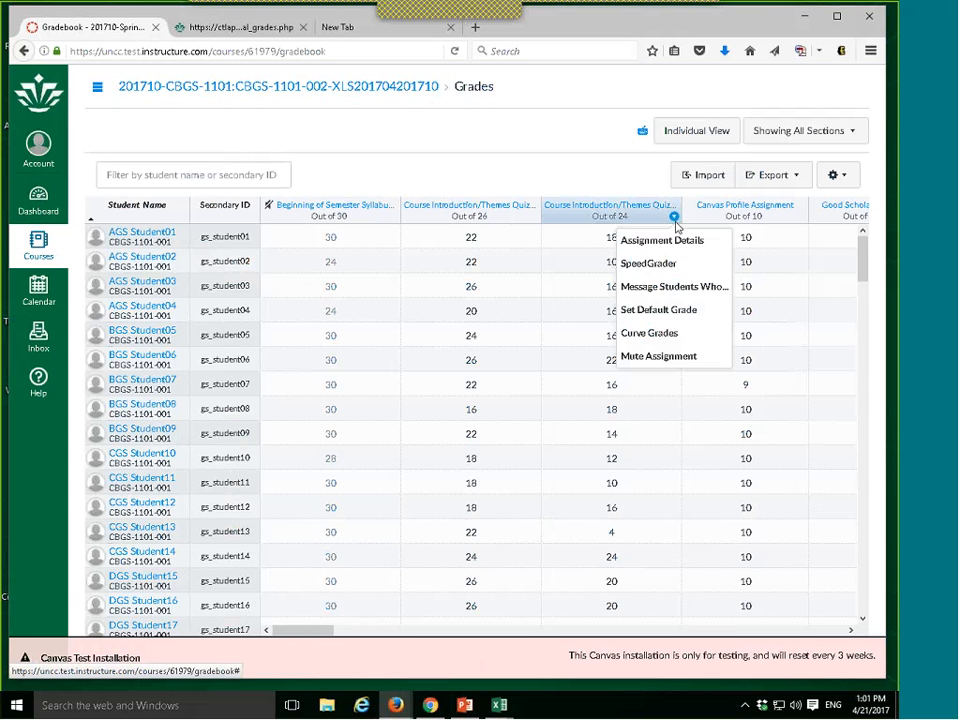
left_click(673, 360)
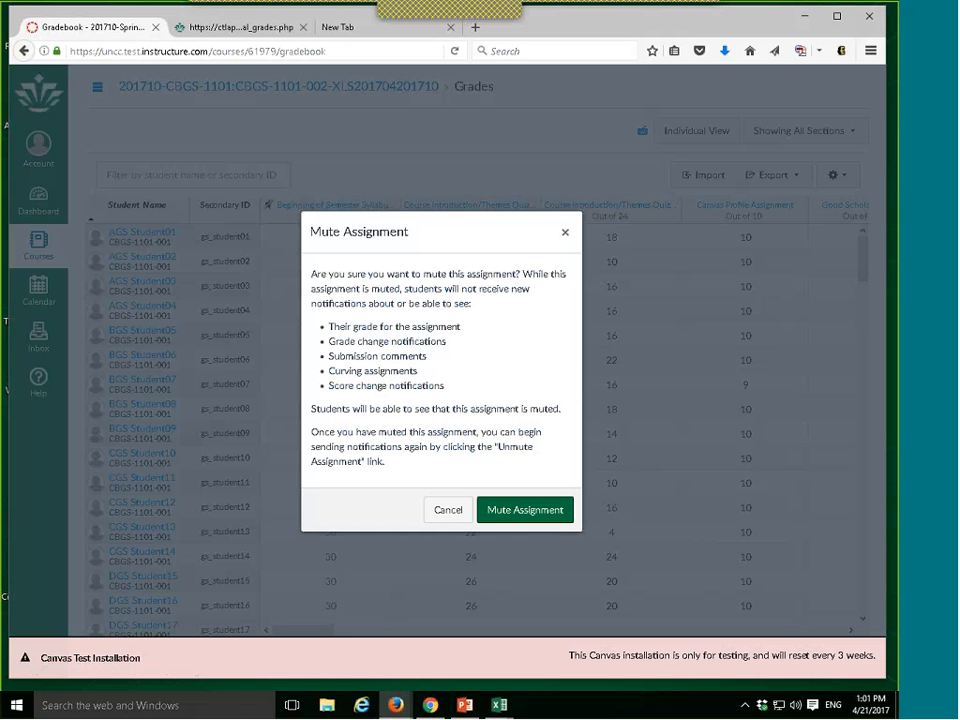
left_click(526, 512)
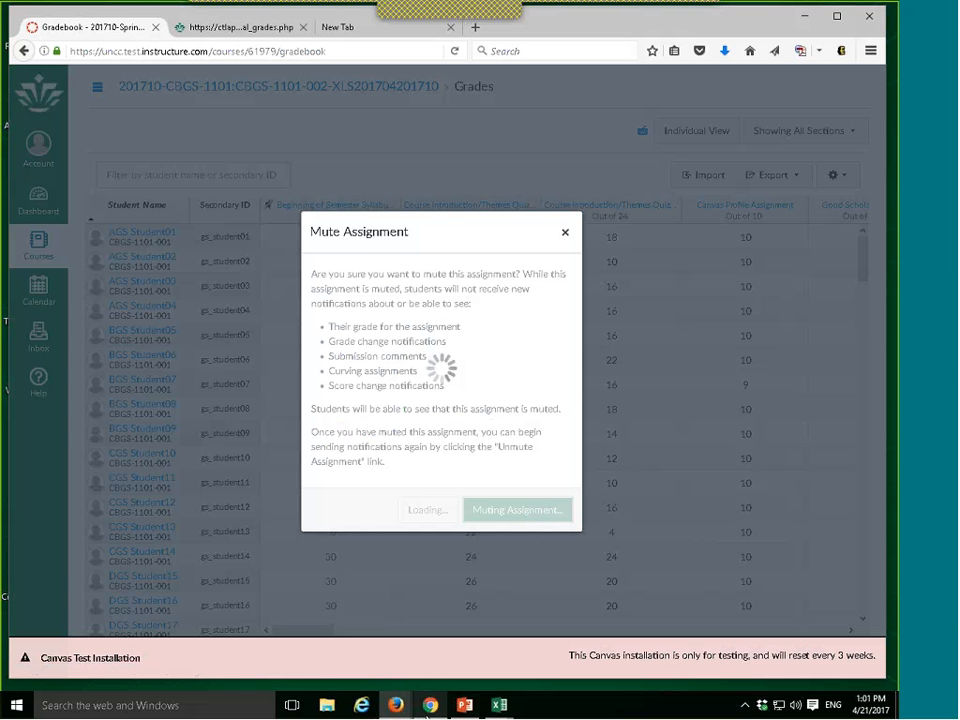
Bring up the grade submission form window, return to the course list and reopen the combined course.
mouse_move(466, 707)
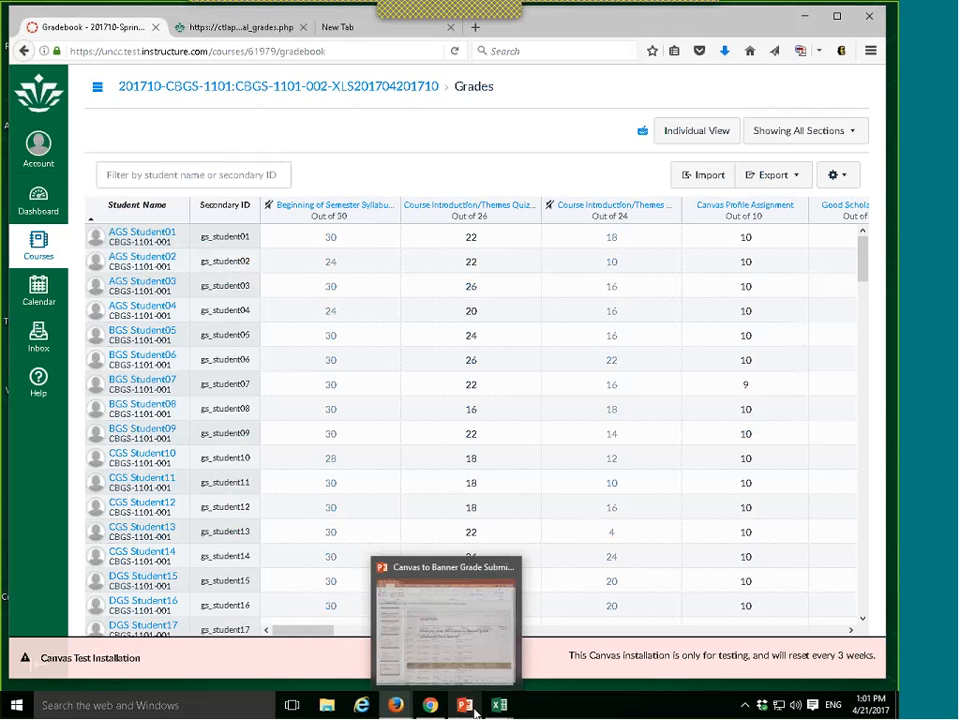
mouse_move(396, 706)
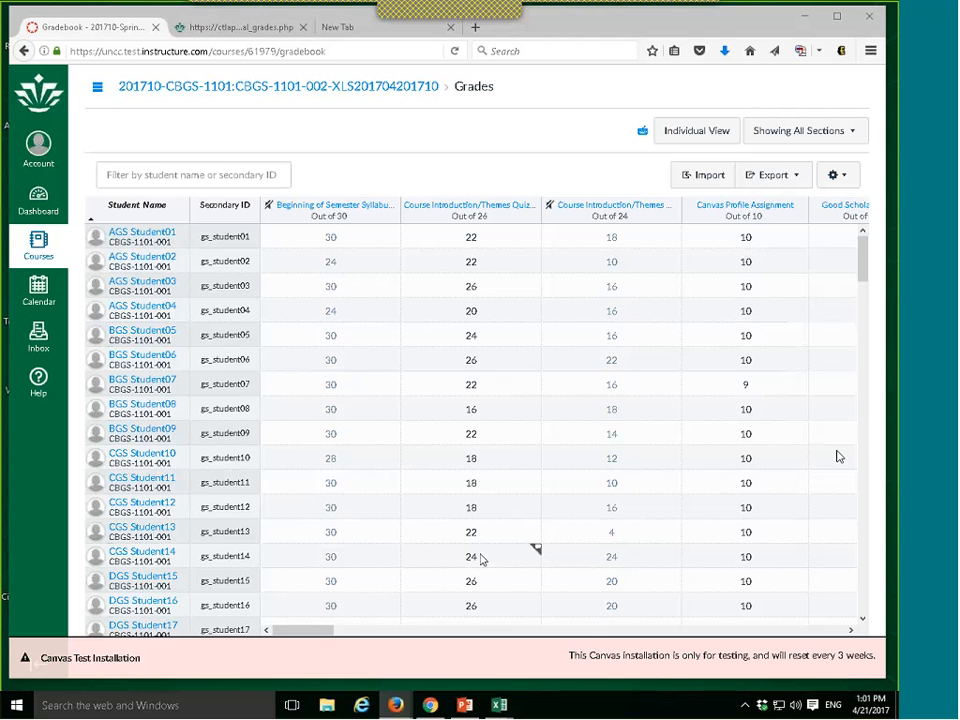
left_click_drag(656, 22, 443, 23)
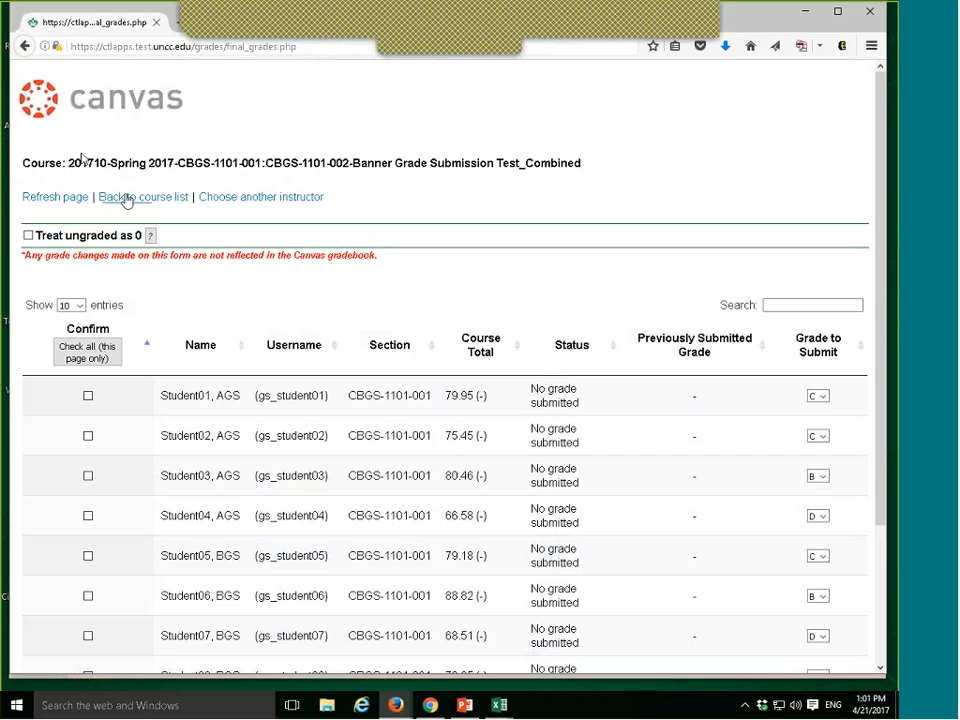
left_click(127, 199)
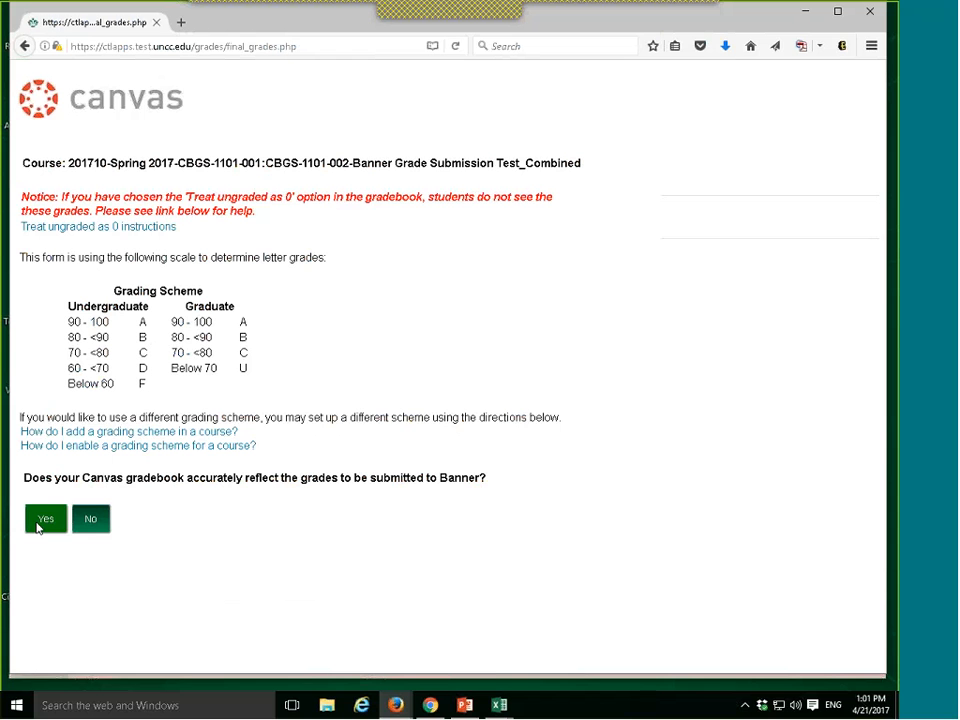
Confirm that the gradebook accurately reflects the grades for Banner, and continue without un-muting the listed assignments.
left_click(40, 522)
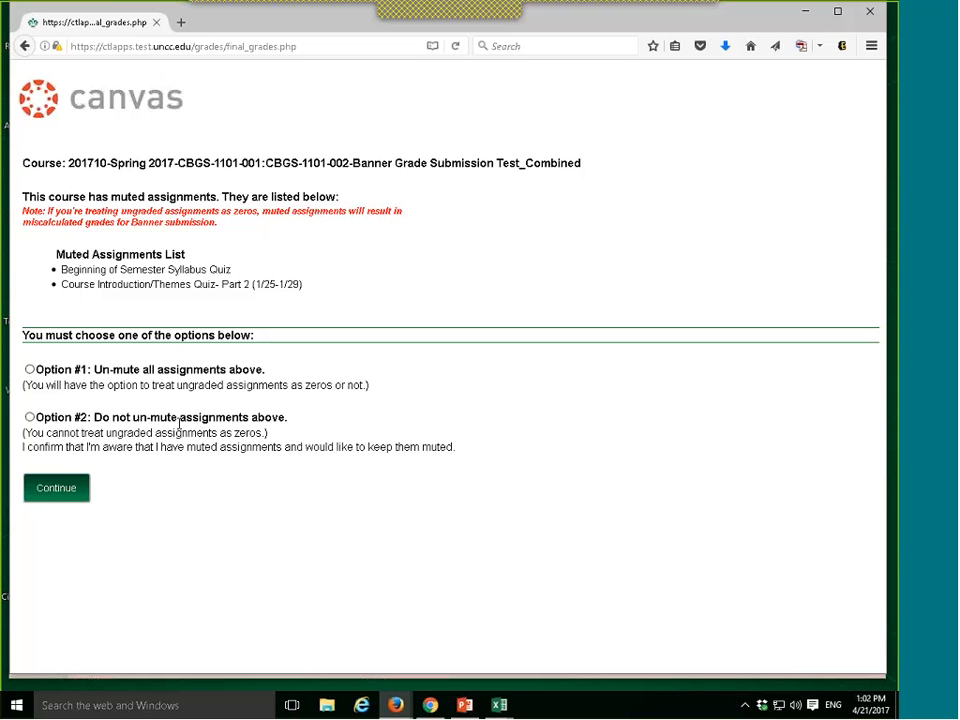
left_click(29, 417)
left_click(57, 492)
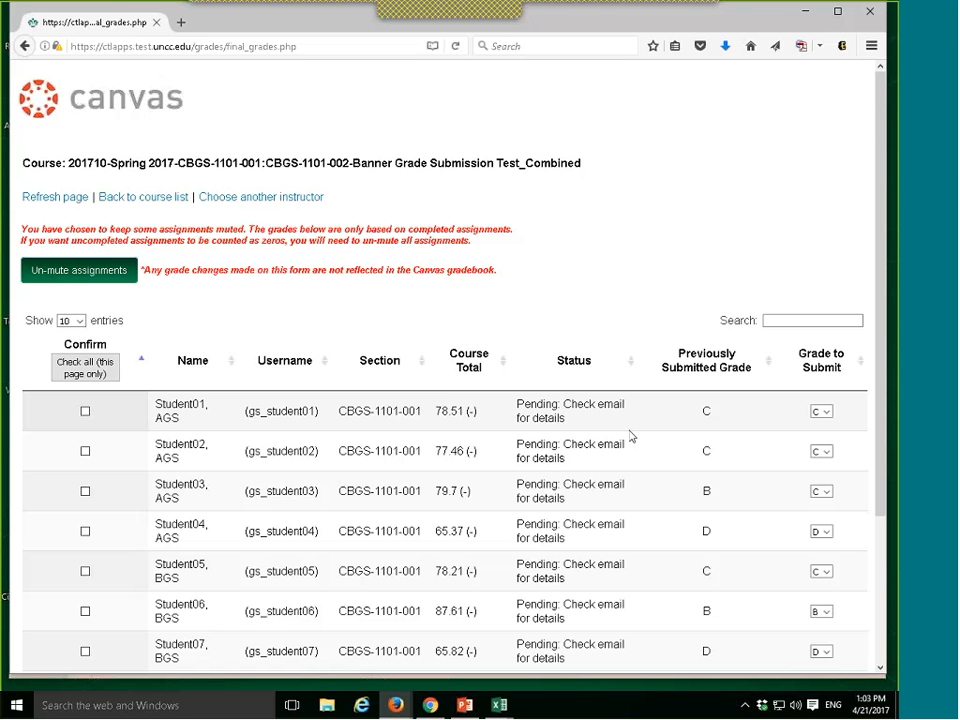
Reopen the muted assignments options from the grade form, un-mute all listed assignments and continue to the grade form.
left_click(80, 286)
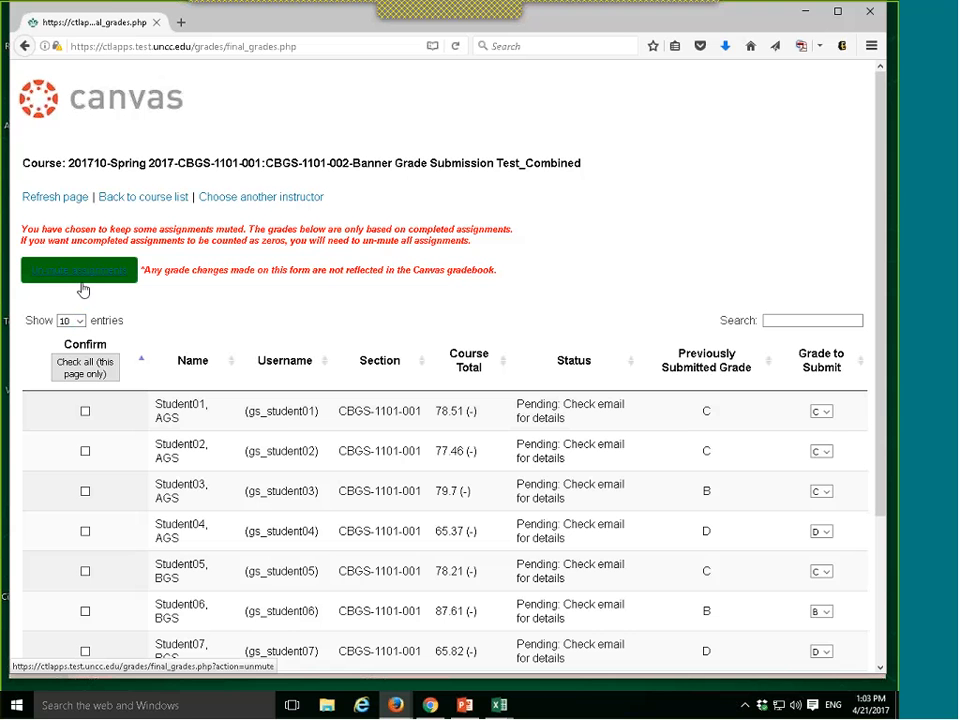
left_click(90, 279)
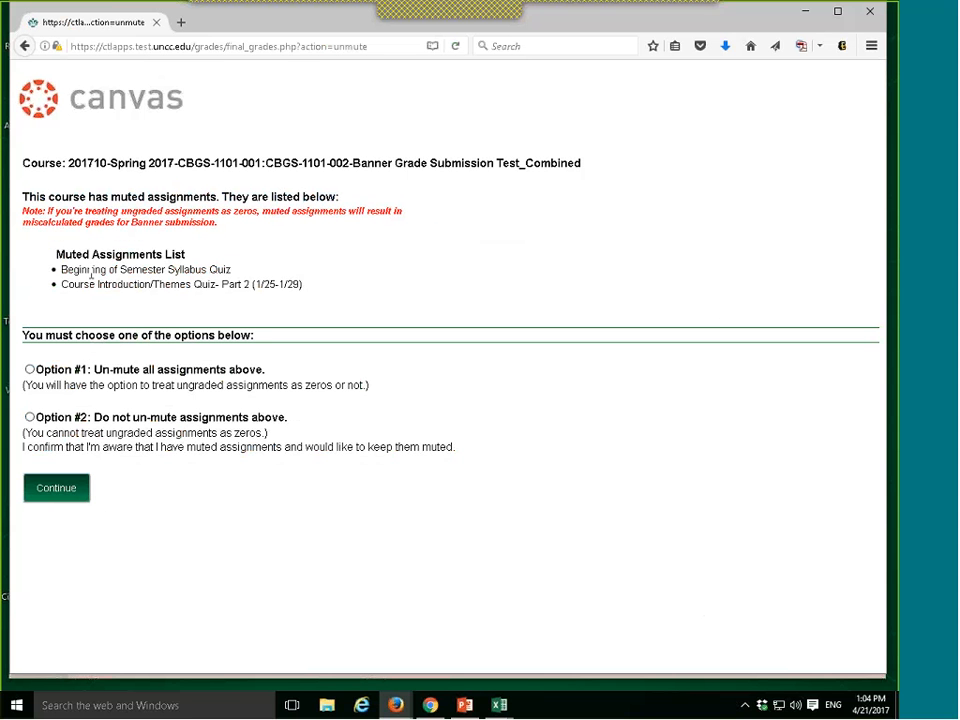
left_click(30, 369)
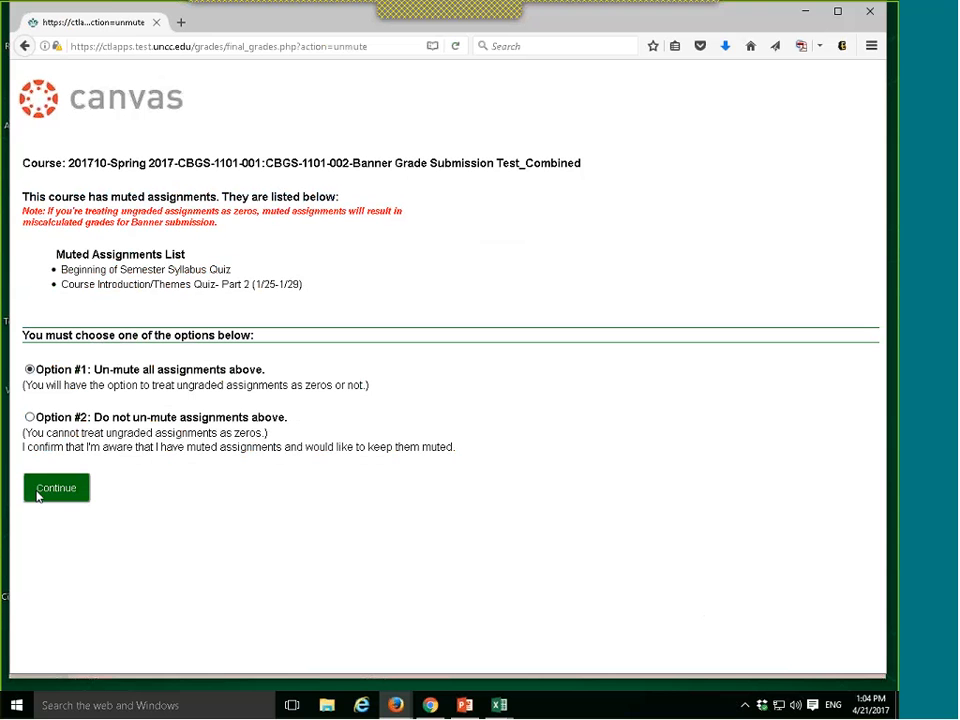
left_click(37, 493)
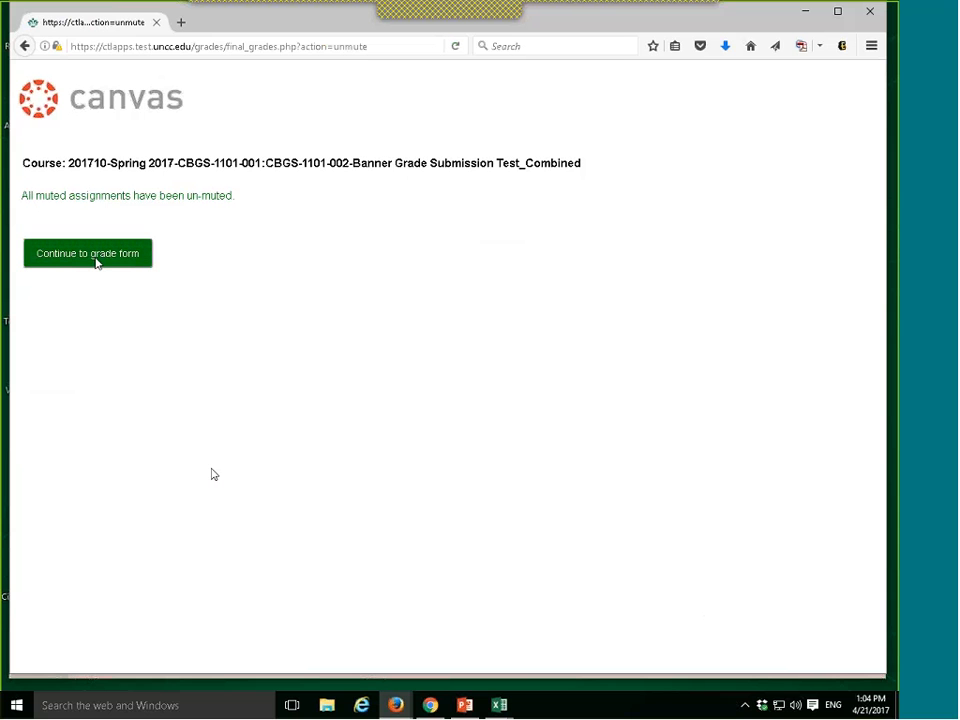
left_click(97, 262)
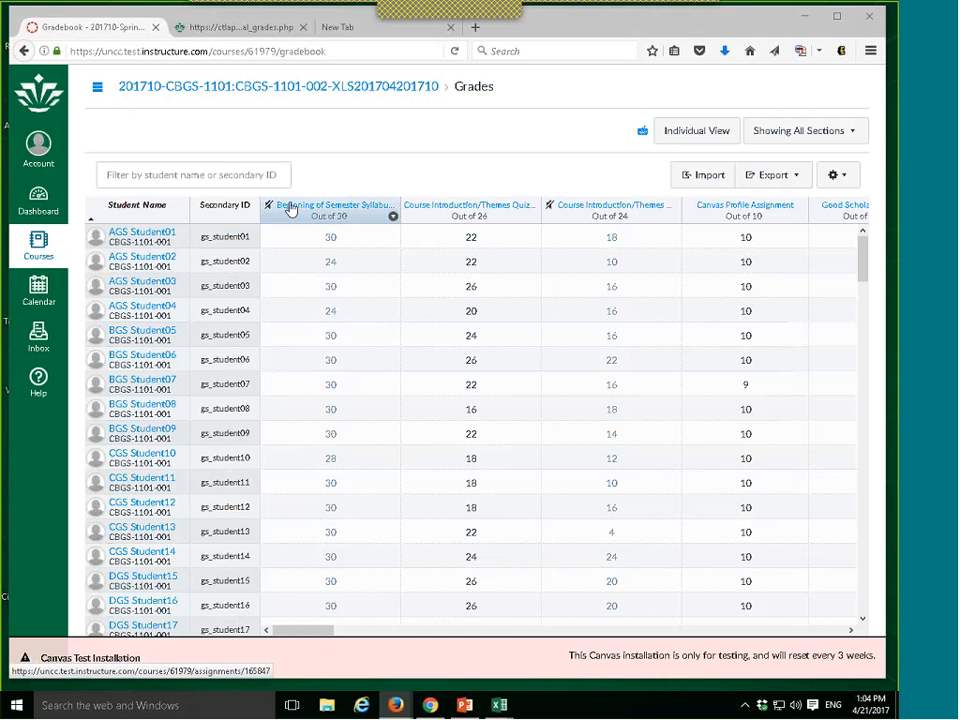
Reload the course gradebook to check whether the two quizzes are still muted, and bring the grade form window back.
left_click(453, 53)
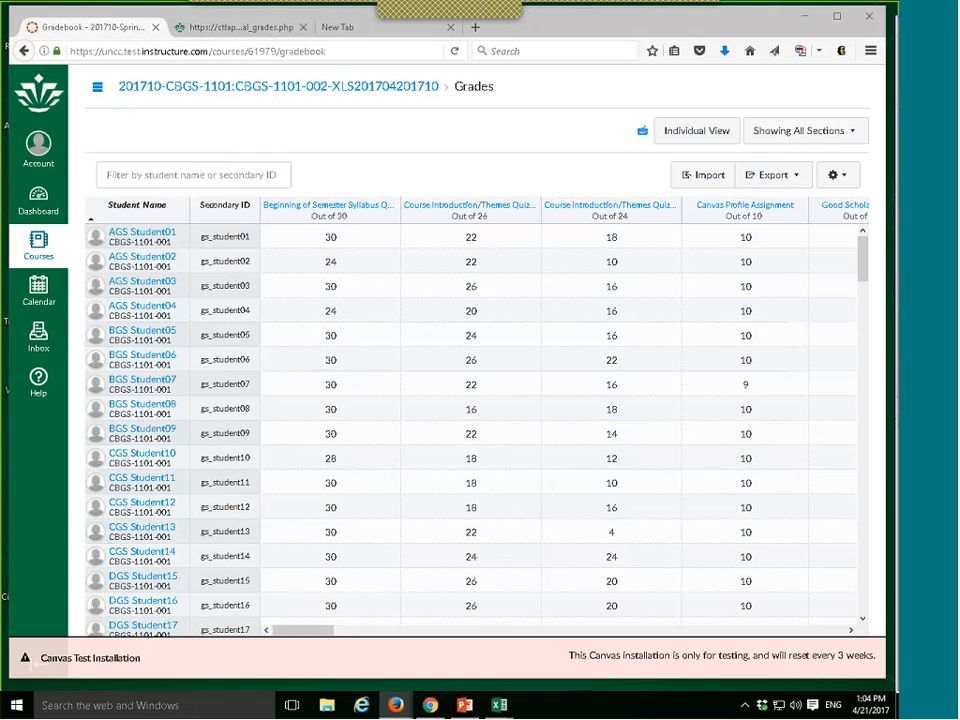
left_click_drag(898, 95, 476, 90)
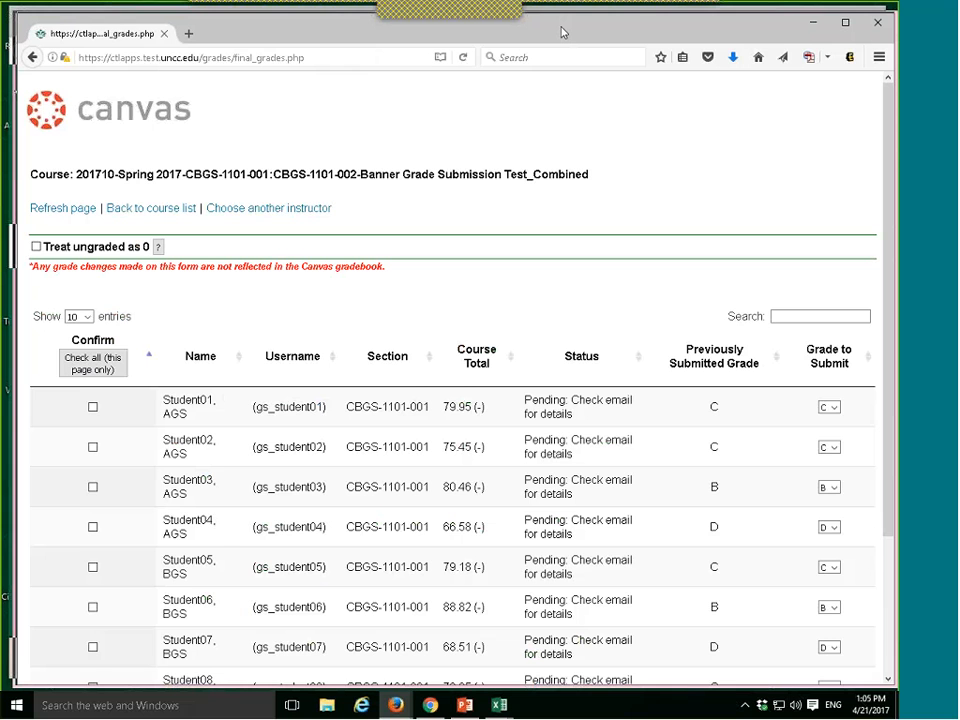
left_click_drag(563, 33, 561, 27)
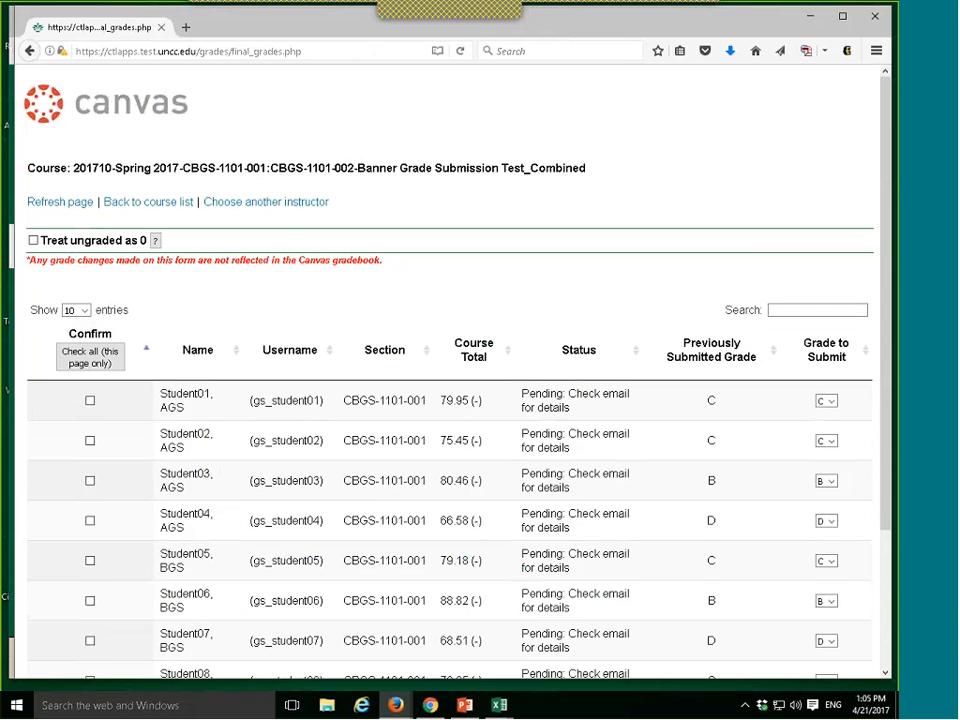
Try confirming all students on this page, clear the confirmations again and refresh the grade form.
left_click(92, 357)
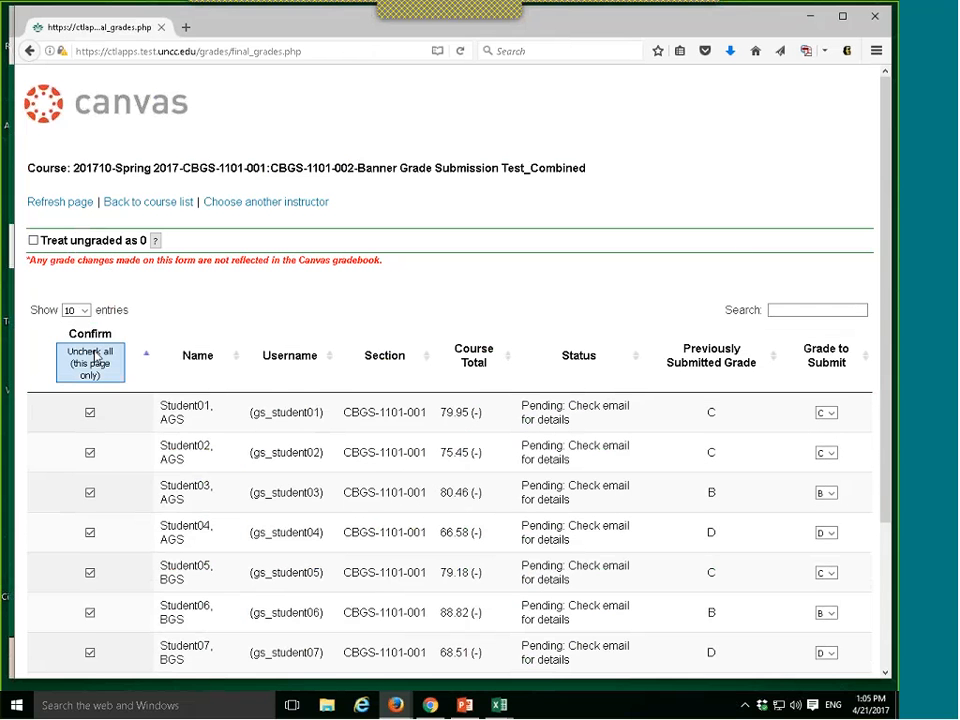
left_click(94, 358)
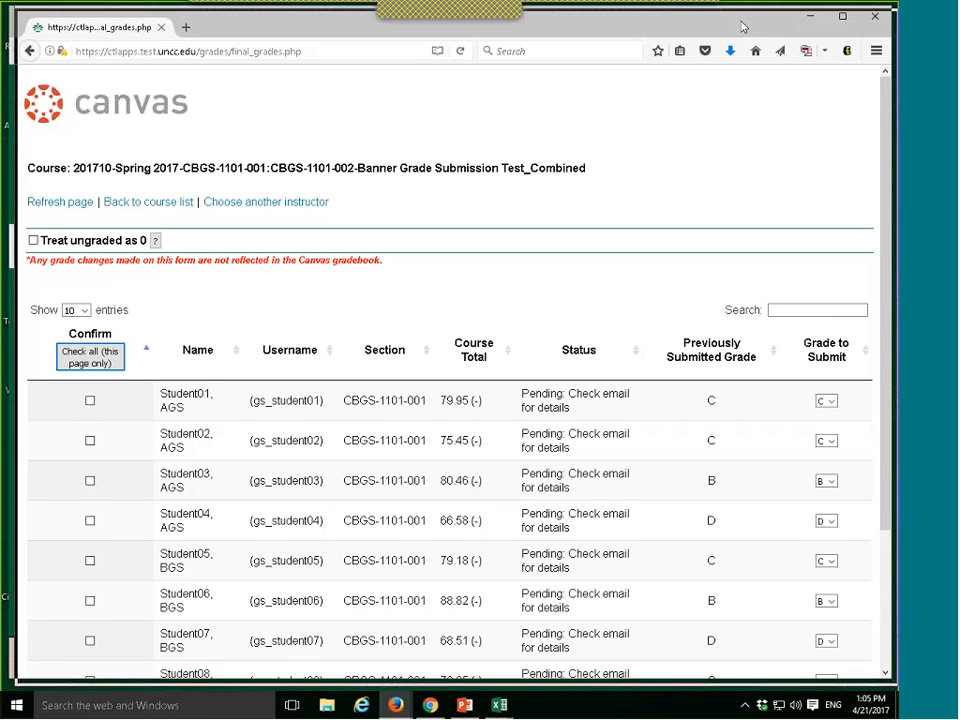
left_click_drag(737, 18, 741, 22)
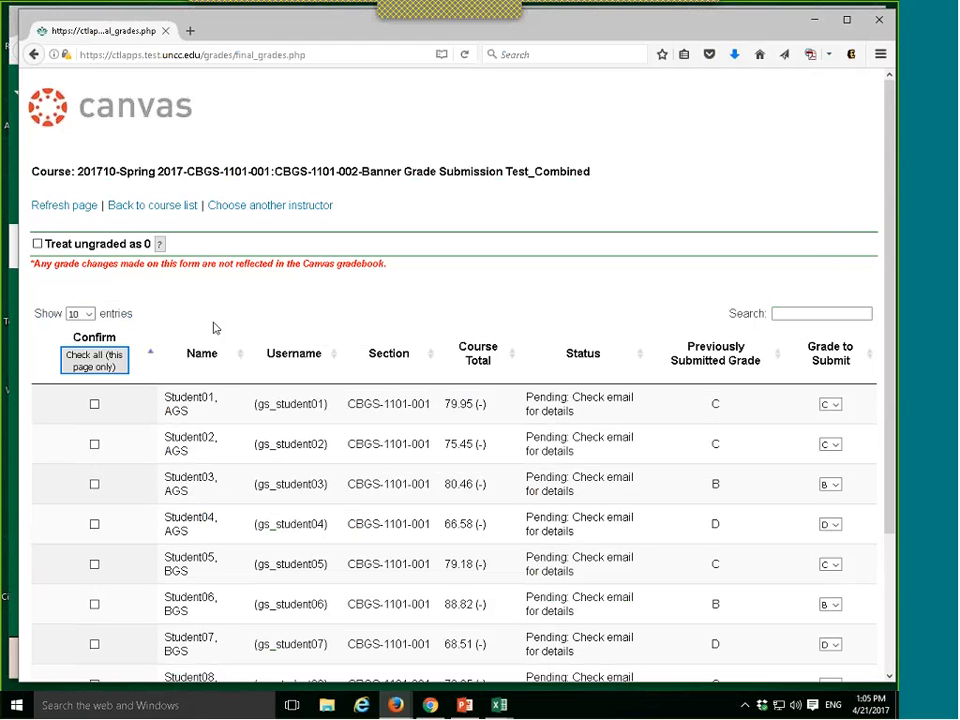
key("F5")
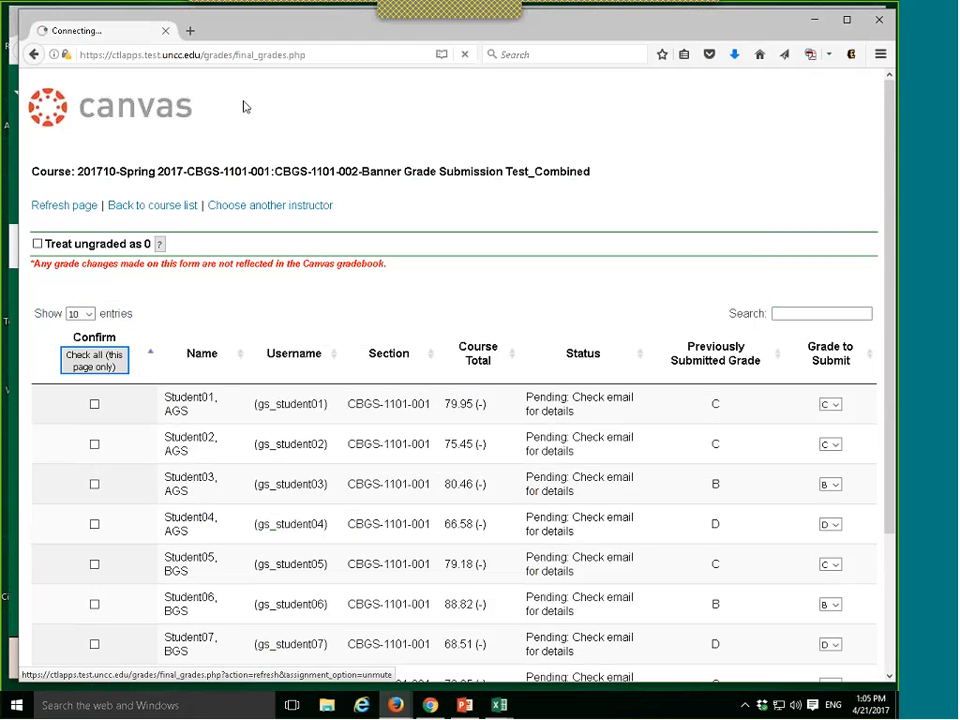